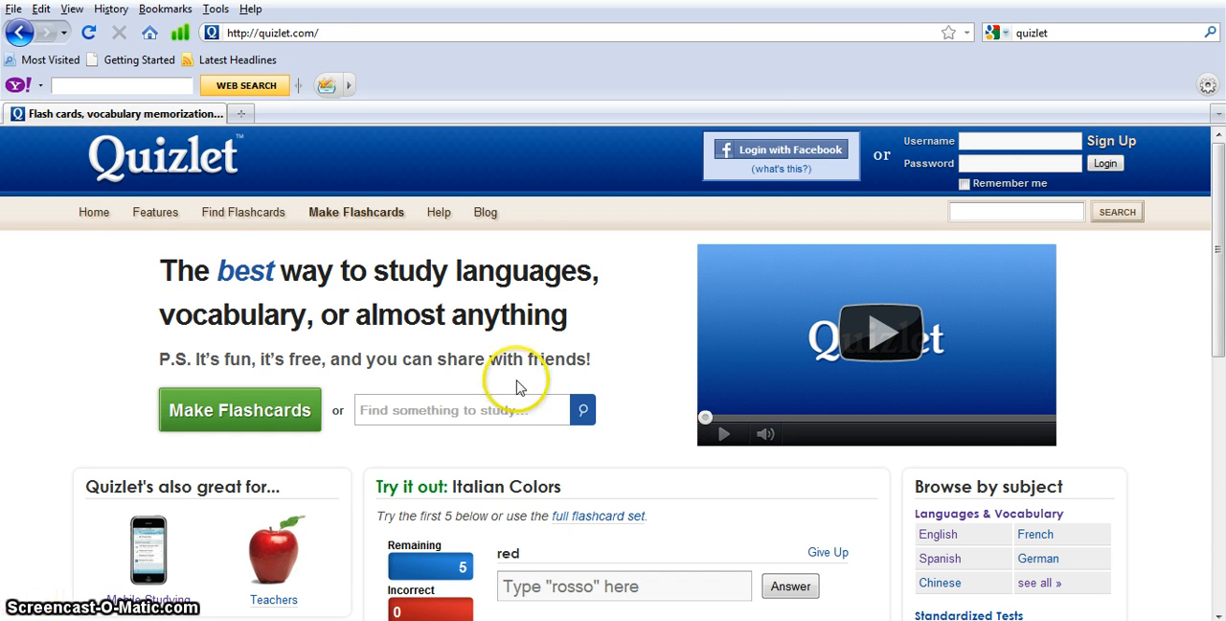
Log in through Facebook by entering the account password, and decline password saving permanently for this site
{"action": "left_click", "coordinate": [752, 153]}
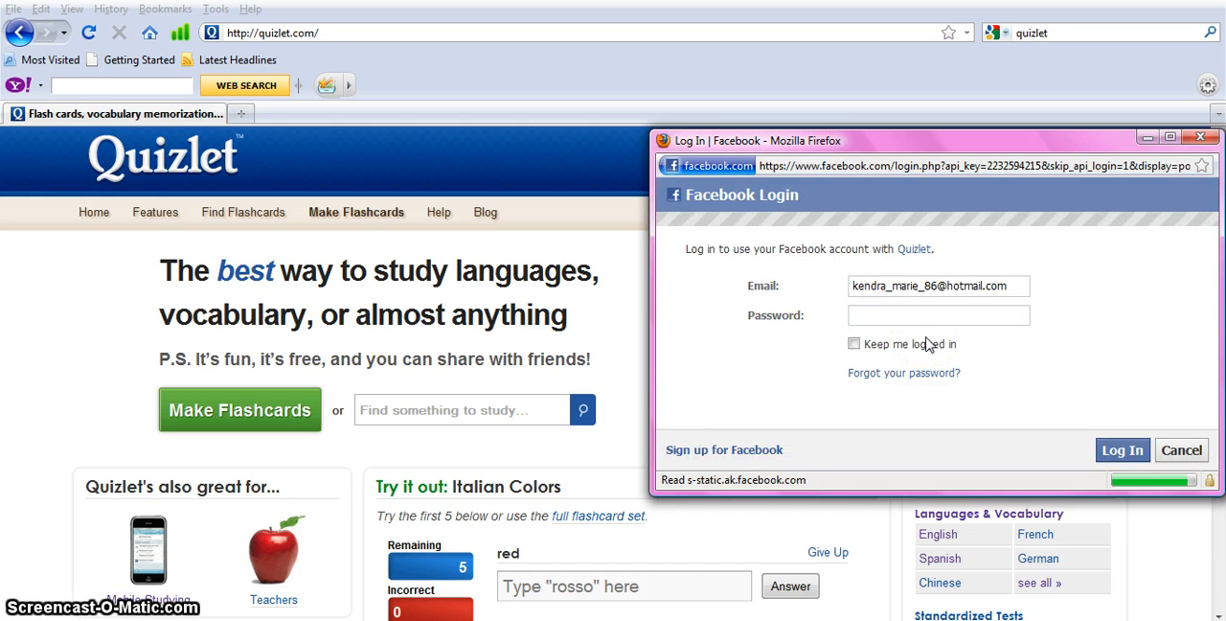
{"action": "left_click", "coordinate": [910, 309]}
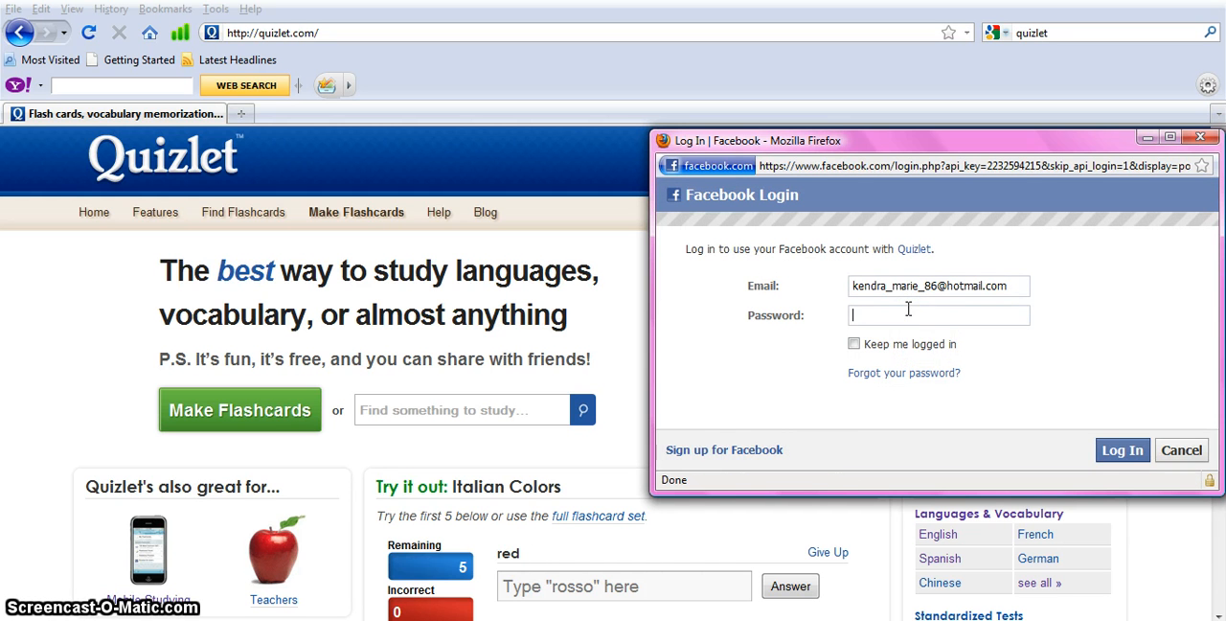
{"action": "type", "text": "•••••••••"}
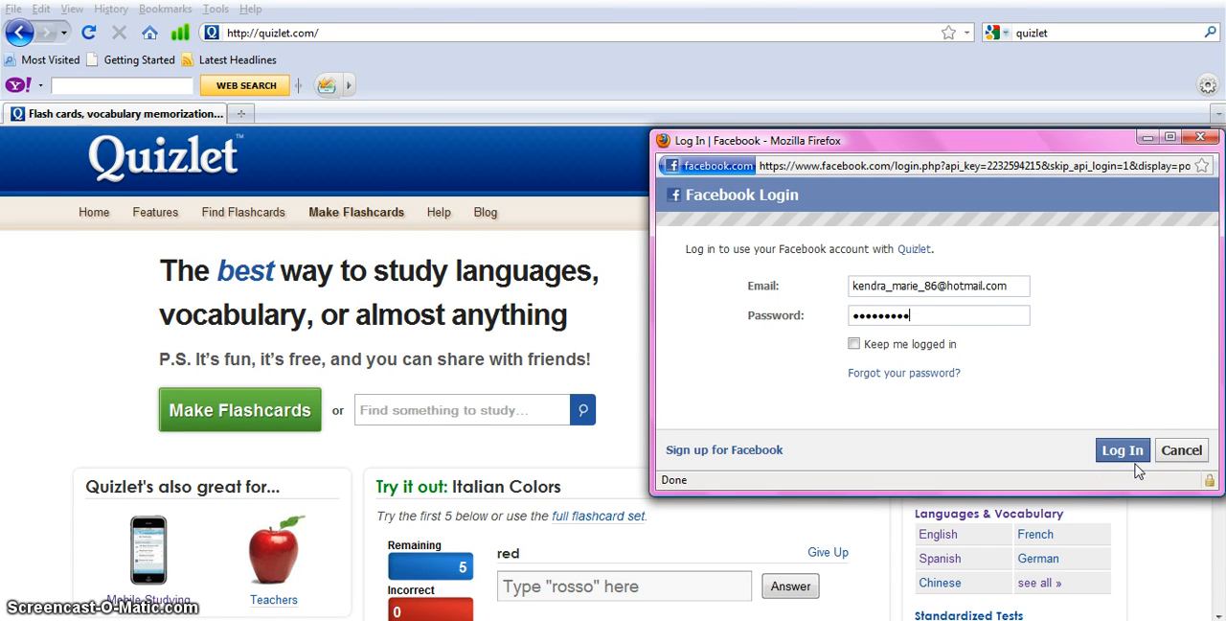
{"action": "left_click", "coordinate": [1136, 454]}
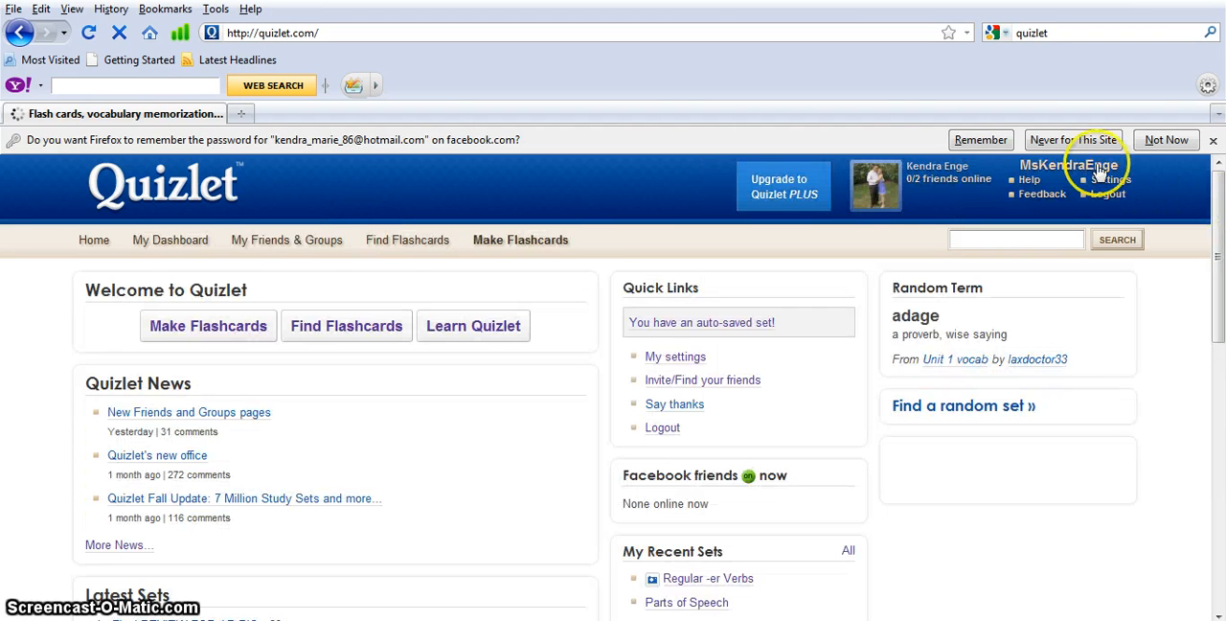
{"action": "left_click", "coordinate": [1095, 139]}
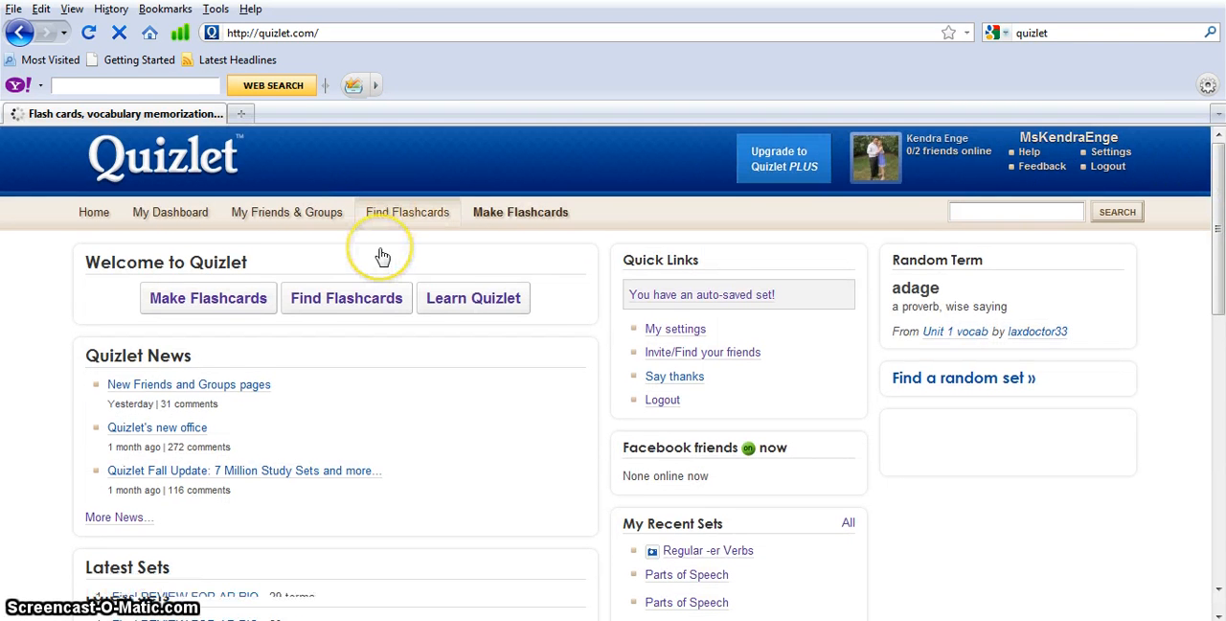
Start making flashcards and discard the restored auto-saved set to get a blank new set
{"action": "left_click", "coordinate": [240, 301]}
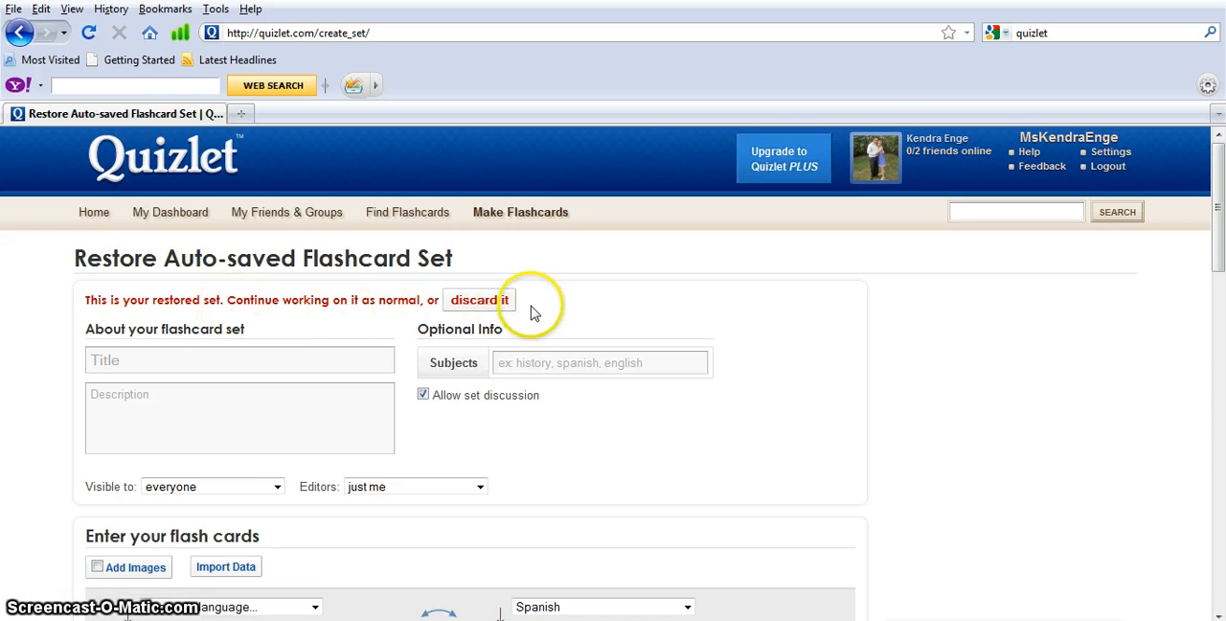
{"action": "left_click", "coordinate": [499, 308]}
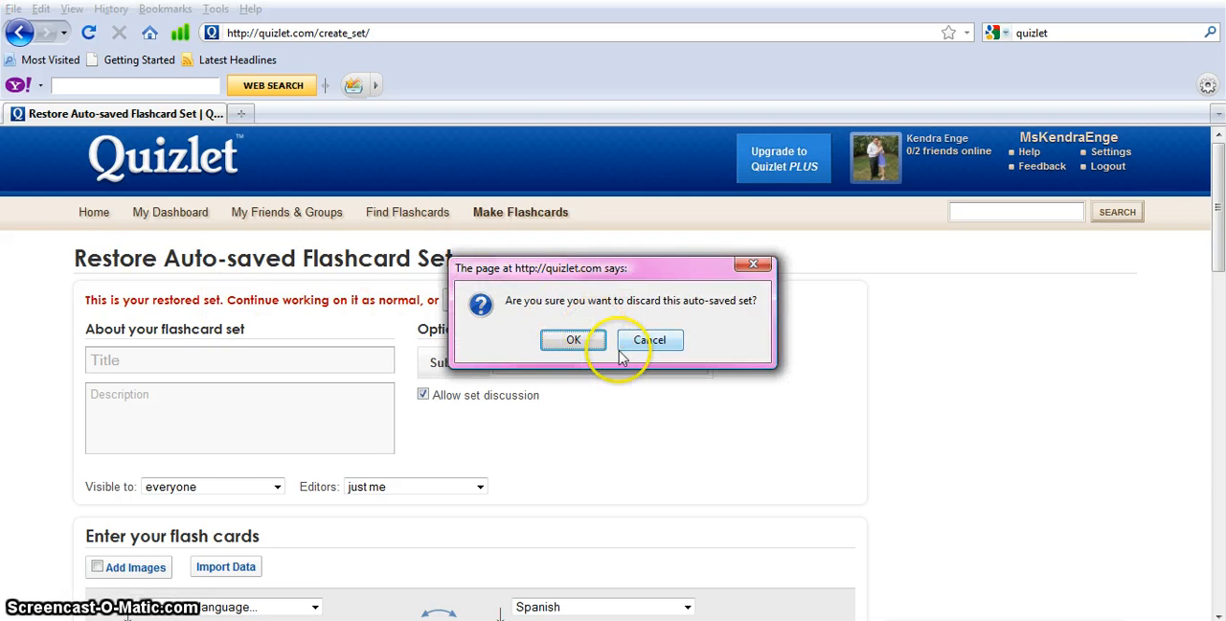
{"action": "left_click", "coordinate": [571, 341]}
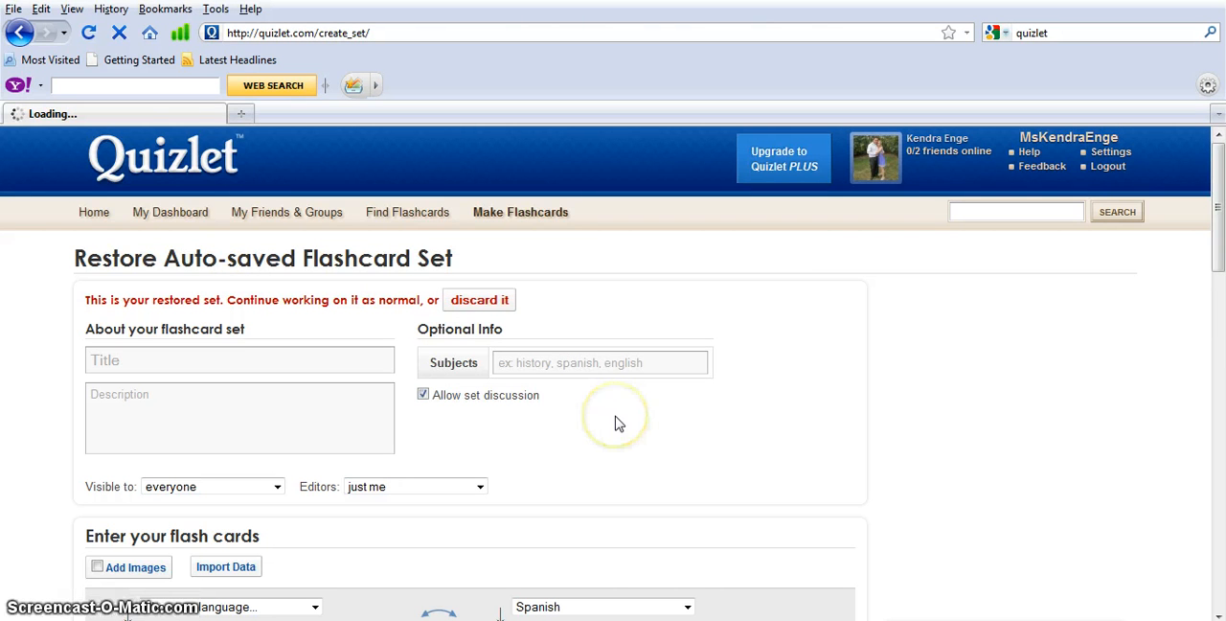
Title the set "Words to Know in School" and describe it as "Flashcards for international students to learn English terminology within schools."
{"action": "left_click", "coordinate": [342, 329]}
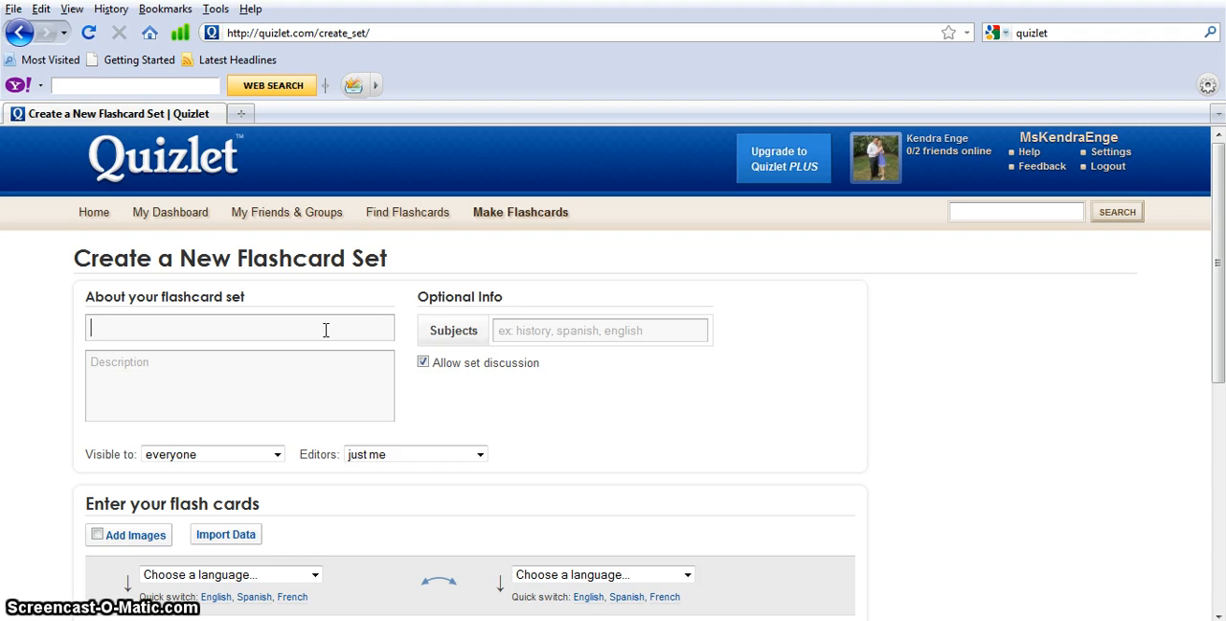
{"action": "type", "text": "Words to Know in School"}
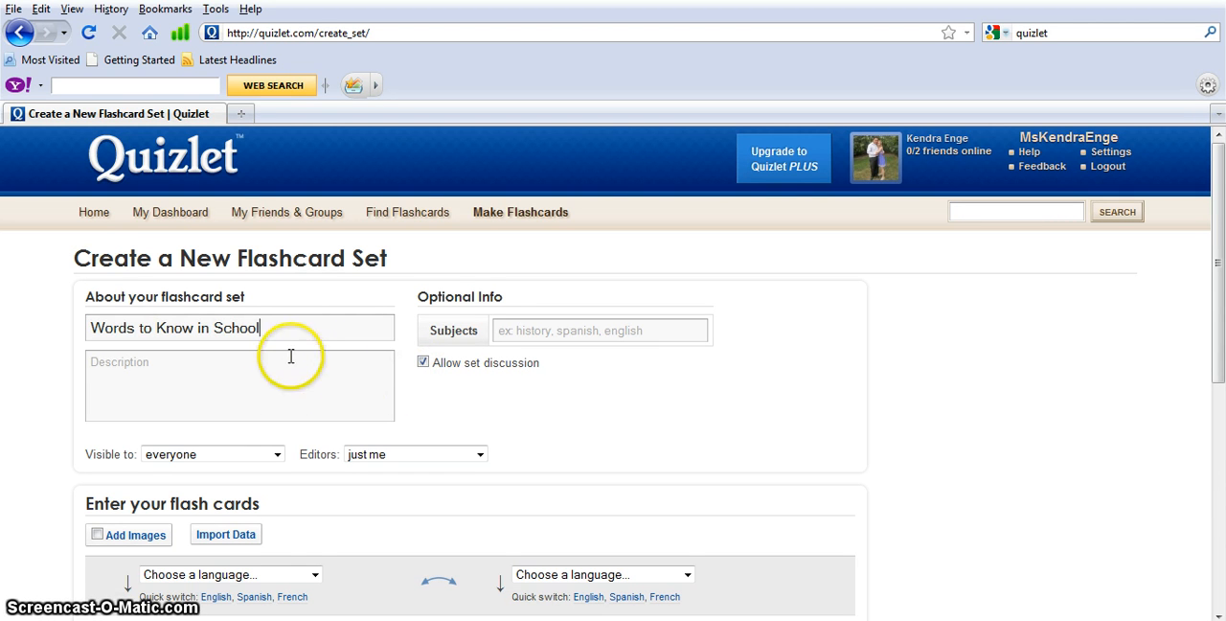
{"action": "left_click", "coordinate": [282, 385]}
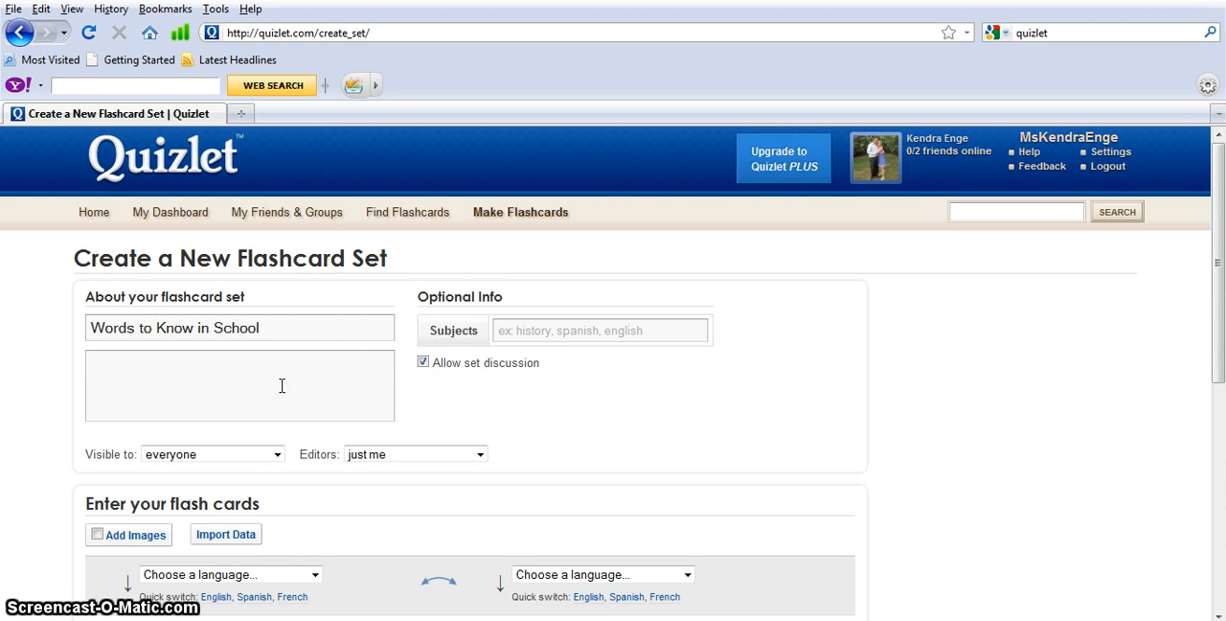
{"action": "type", "text": "Fl"}
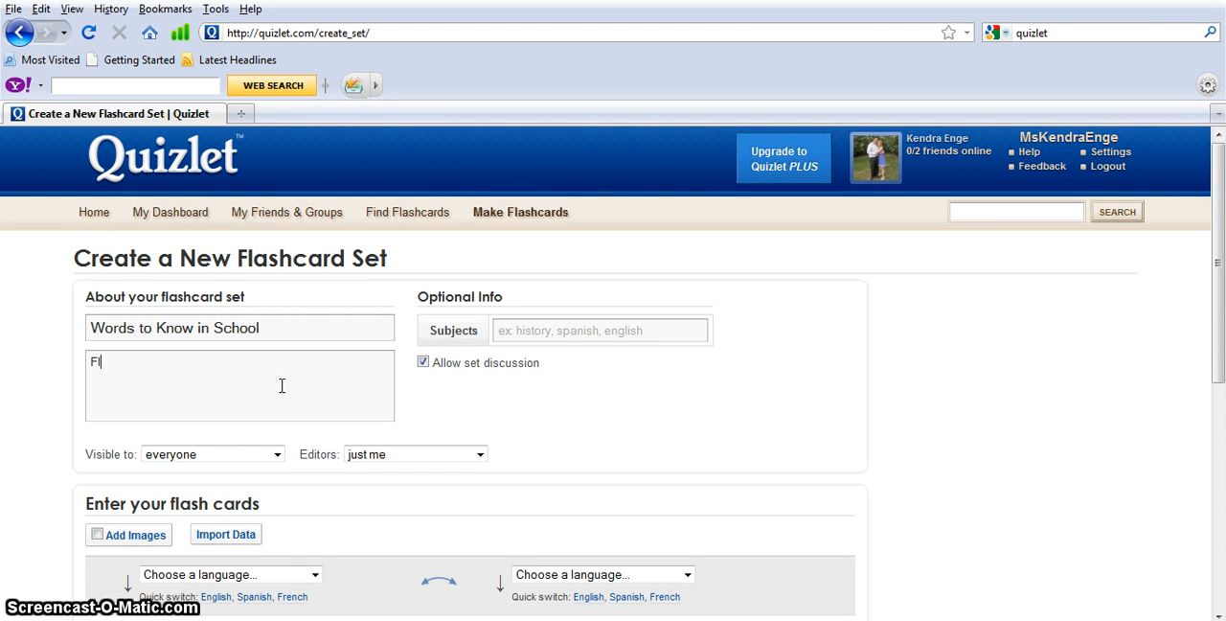
{"action": "type", "text": "ashcards for international s"}
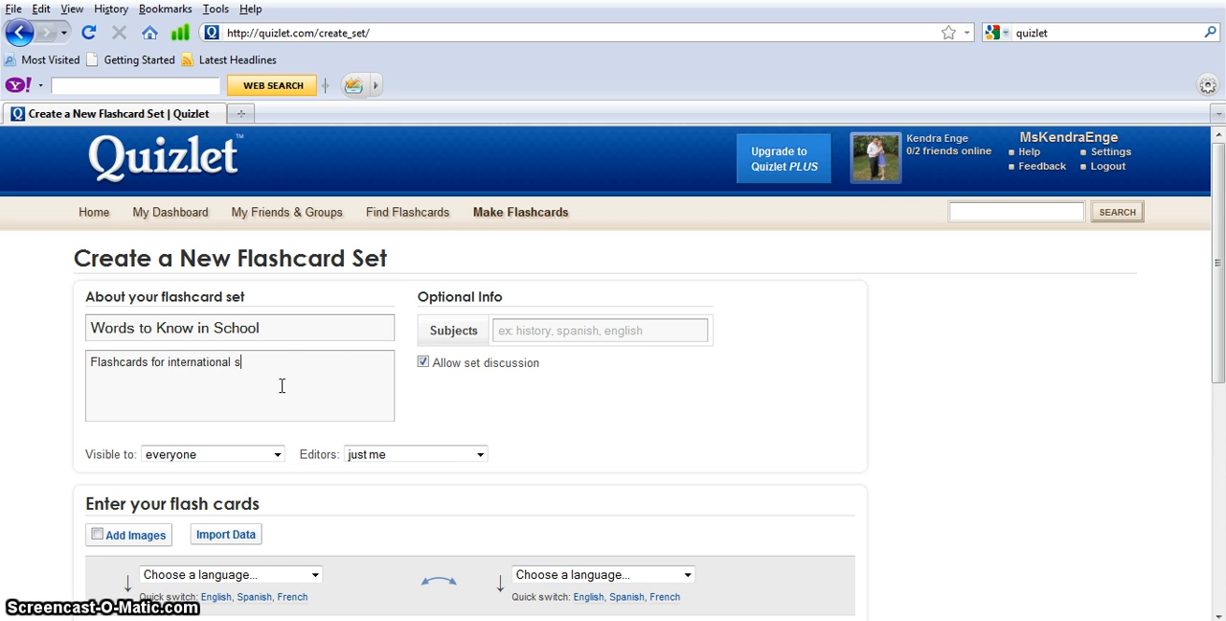
{"action": "type", "text": "tudents to learn English"}
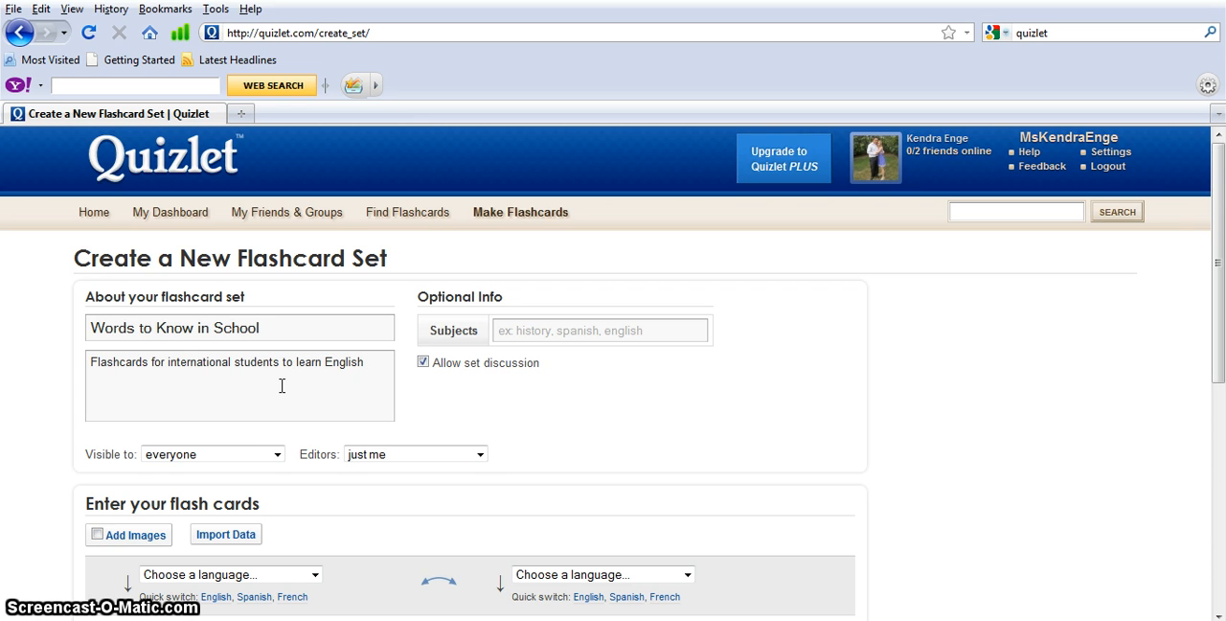
{"action": "type", "text": " terminology within schools."}
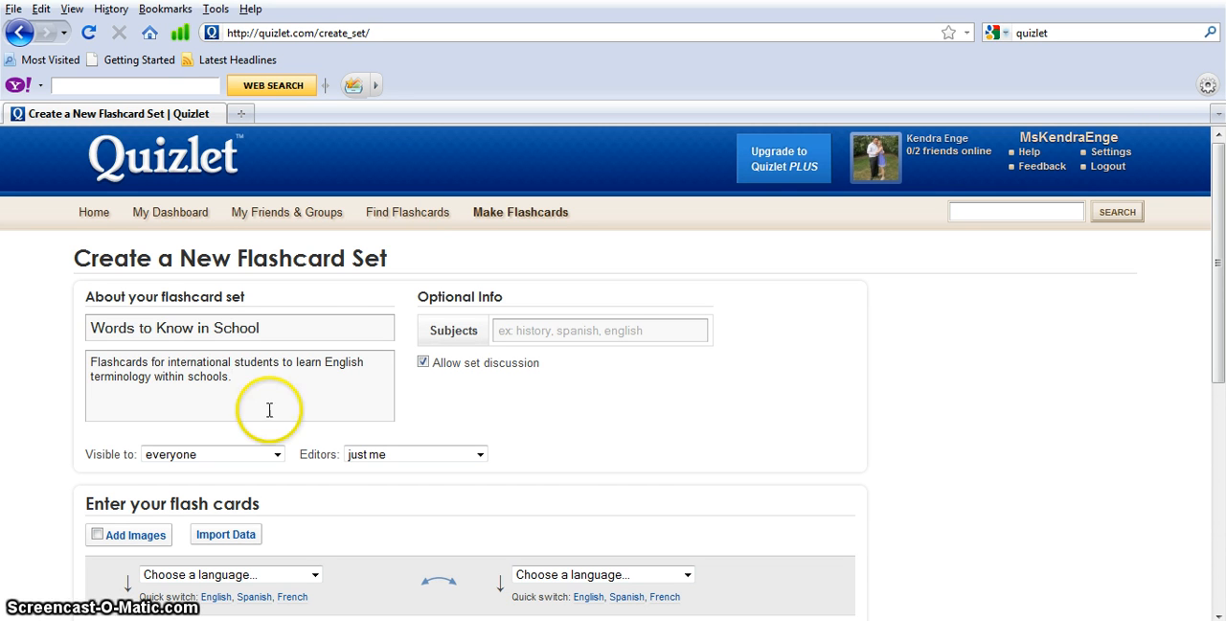
Enter ESL as the set's subject and disable set discussion
{"action": "left_click", "coordinate": [597, 328]}
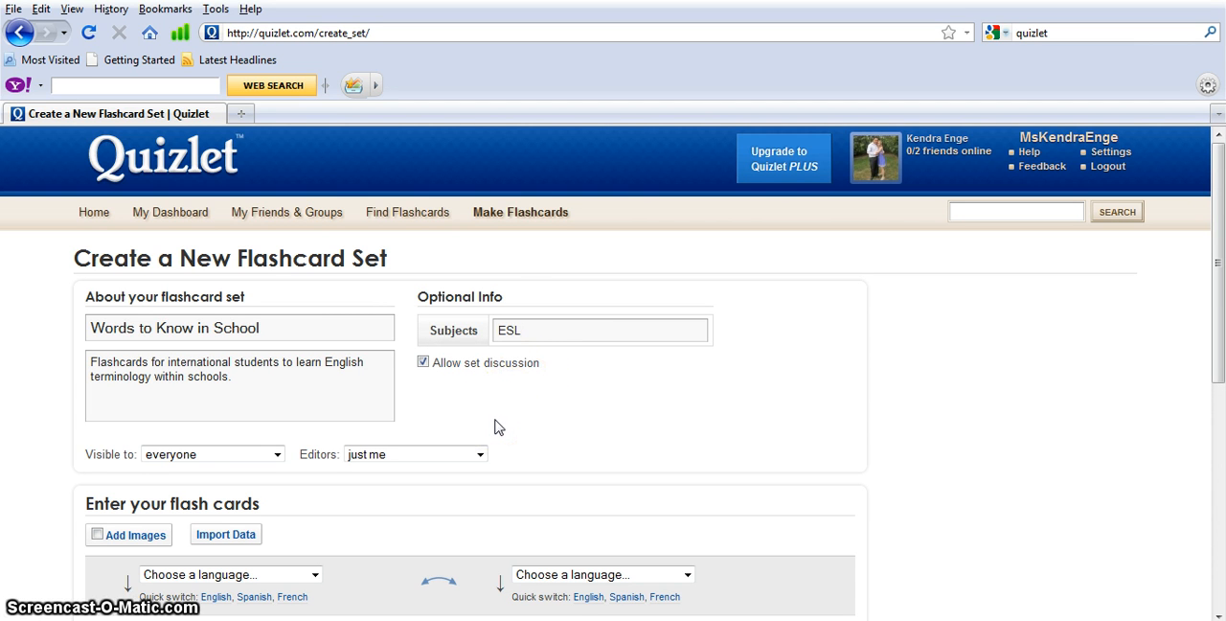
{"action": "left_click", "coordinate": [422, 364]}
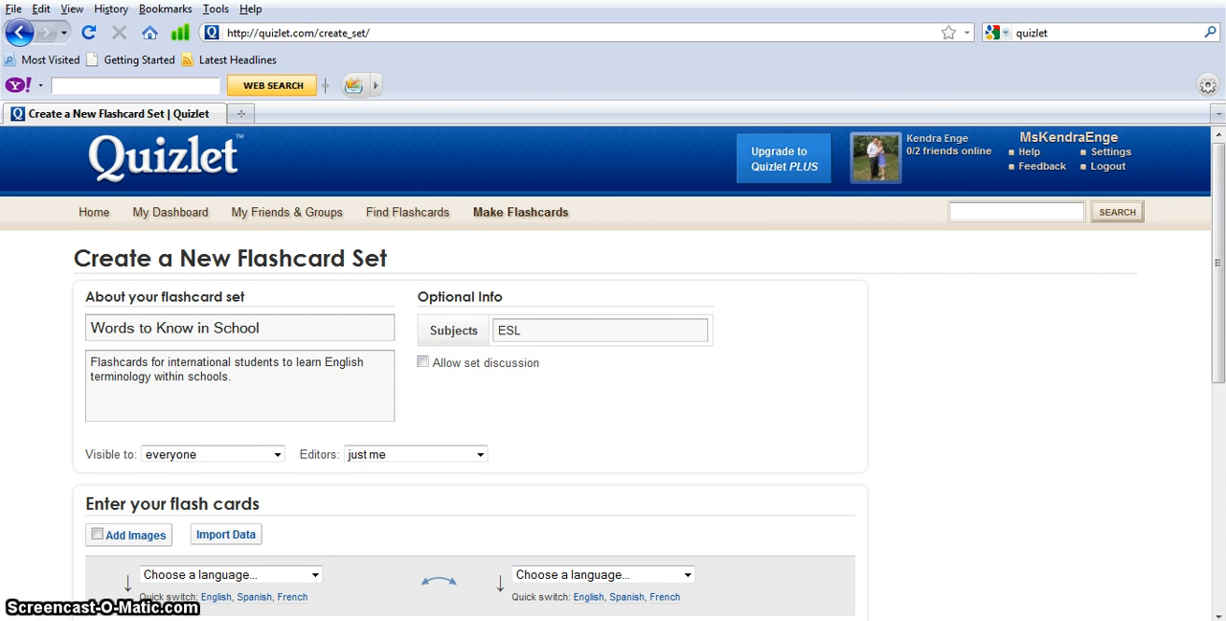
Examine the set's visibility and editor choices, keeping it visible to everyone and editable by just me
{"action": "left_click", "coordinate": [1217, 614]}
{"action": "left_click", "coordinate": [1217, 614]}
{"action": "left_click", "coordinate": [1218, 614]}
{"action": "left_click", "coordinate": [1218, 614]}
{"action": "left_click", "coordinate": [1218, 614]}
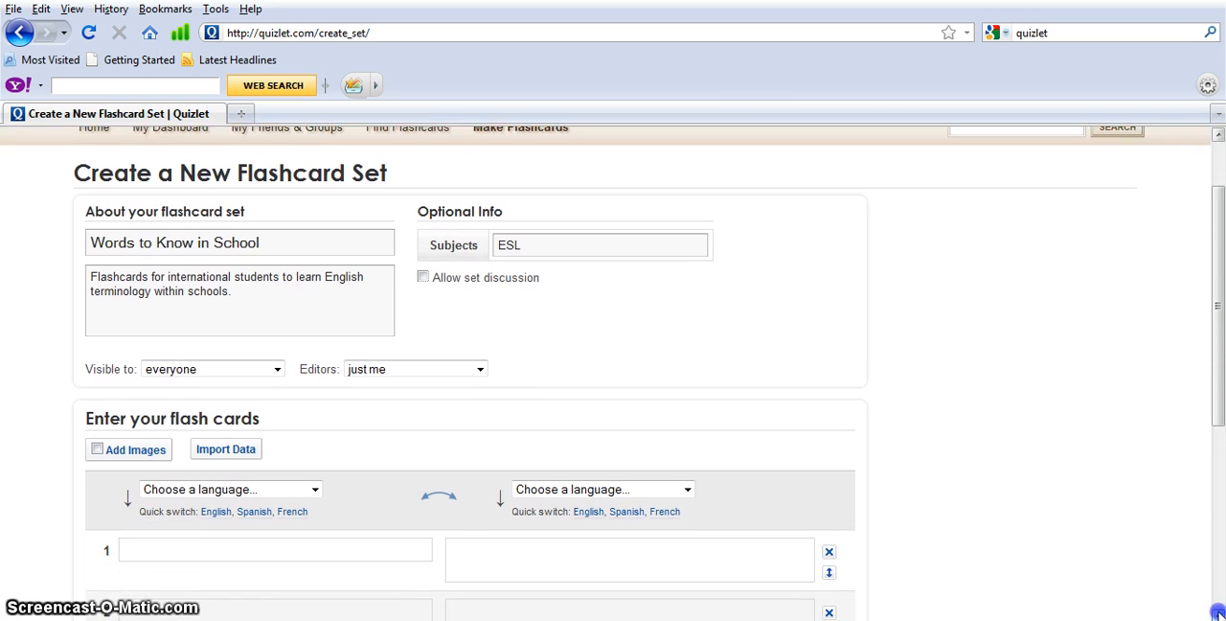
{"action": "left_click", "coordinate": [1218, 614]}
{"action": "left_click", "coordinate": [1218, 614]}
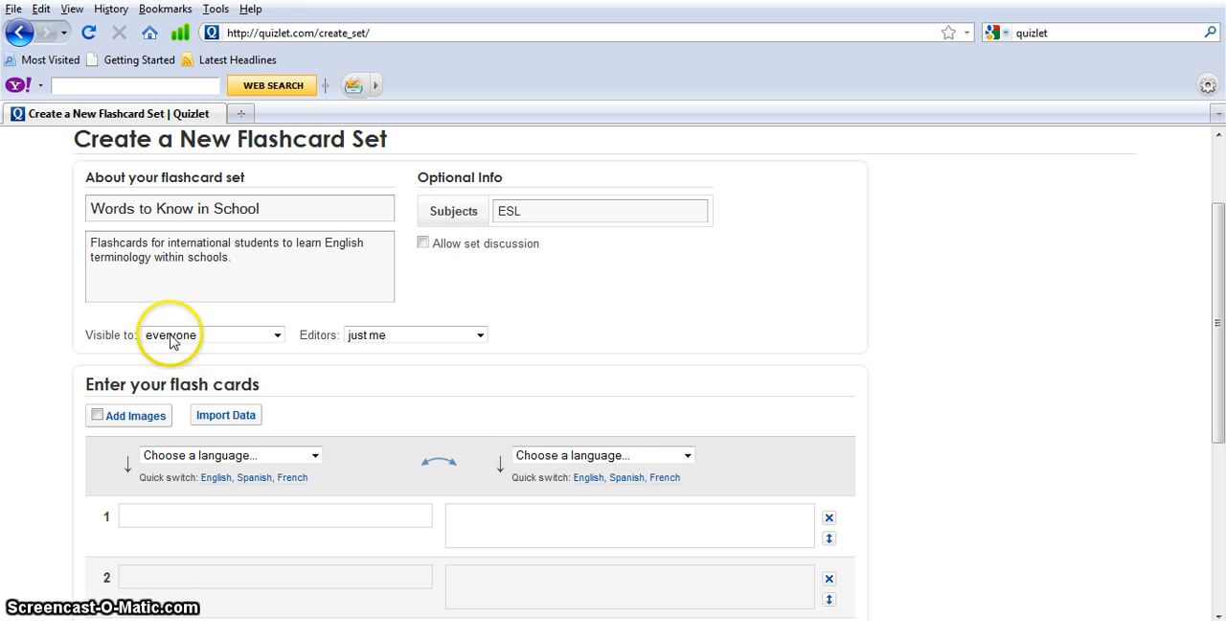
{"action": "left_click", "coordinate": [276, 337]}
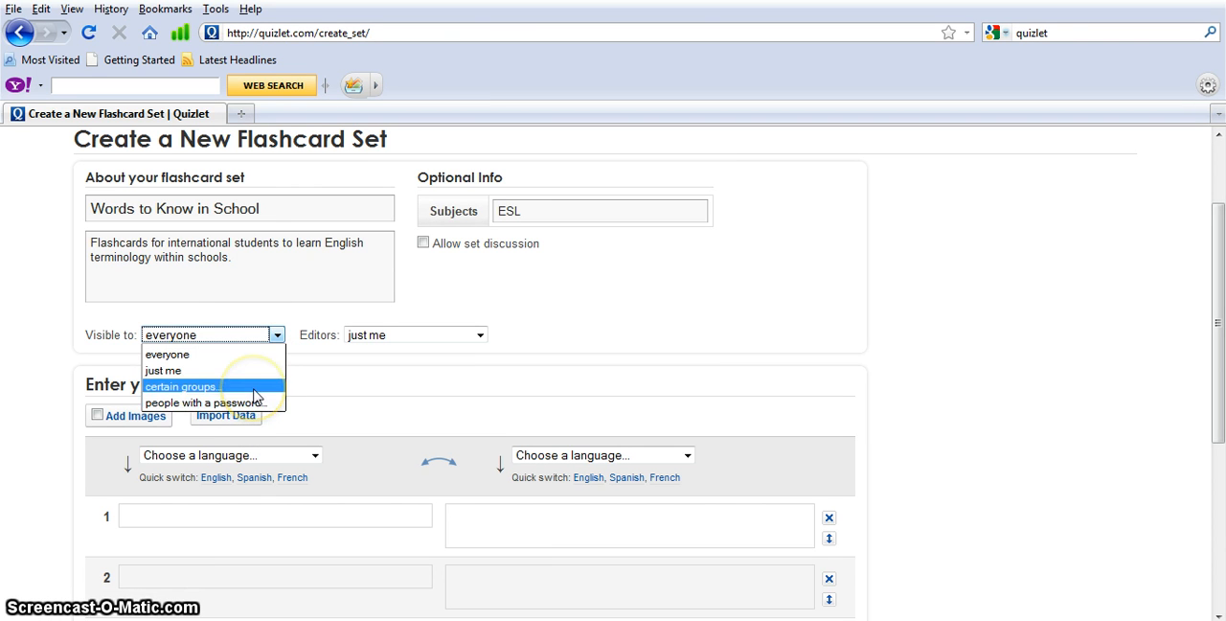
{"action": "left_click", "coordinate": [247, 359]}
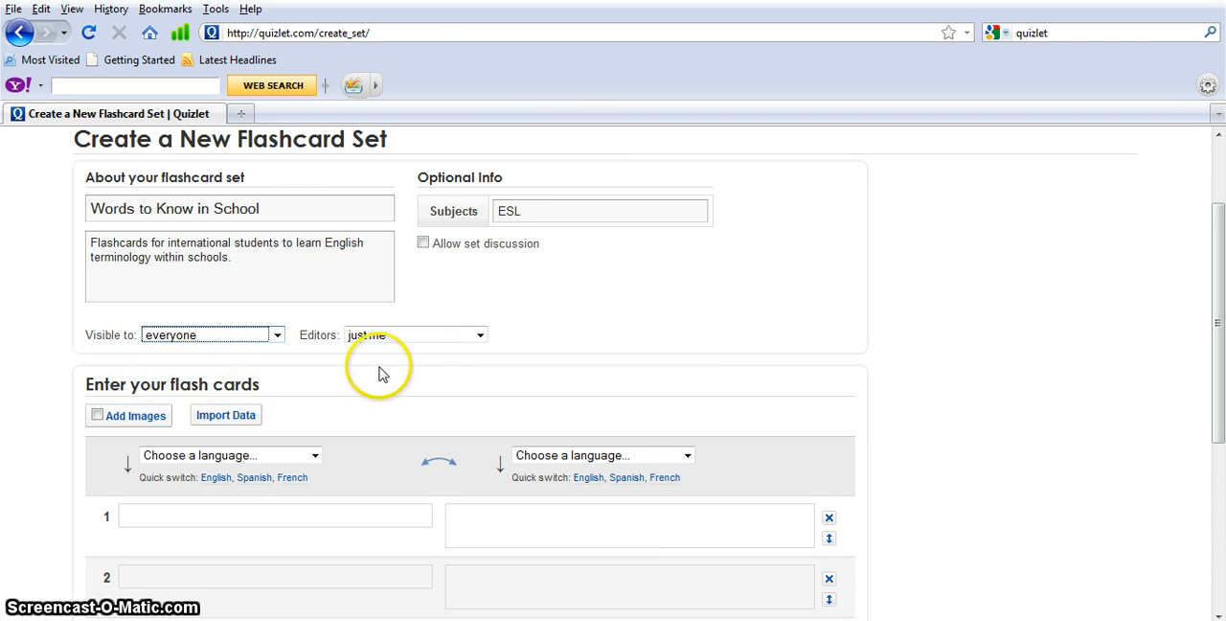
{"action": "left_click", "coordinate": [481, 335]}
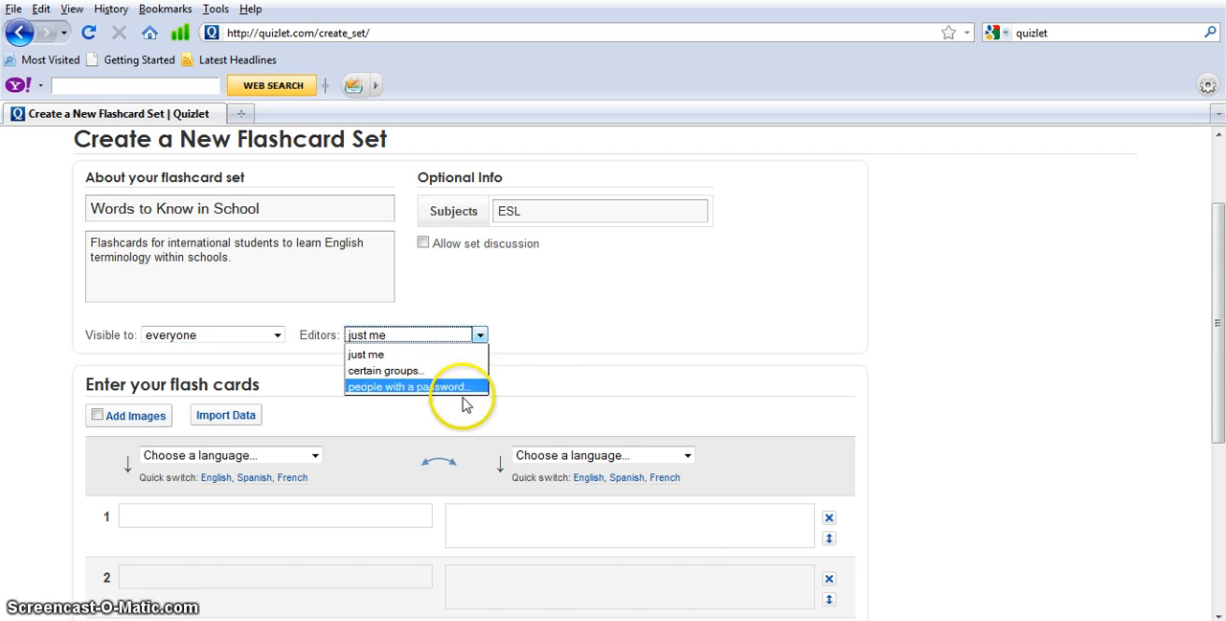
{"action": "left_click", "coordinate": [484, 334]}
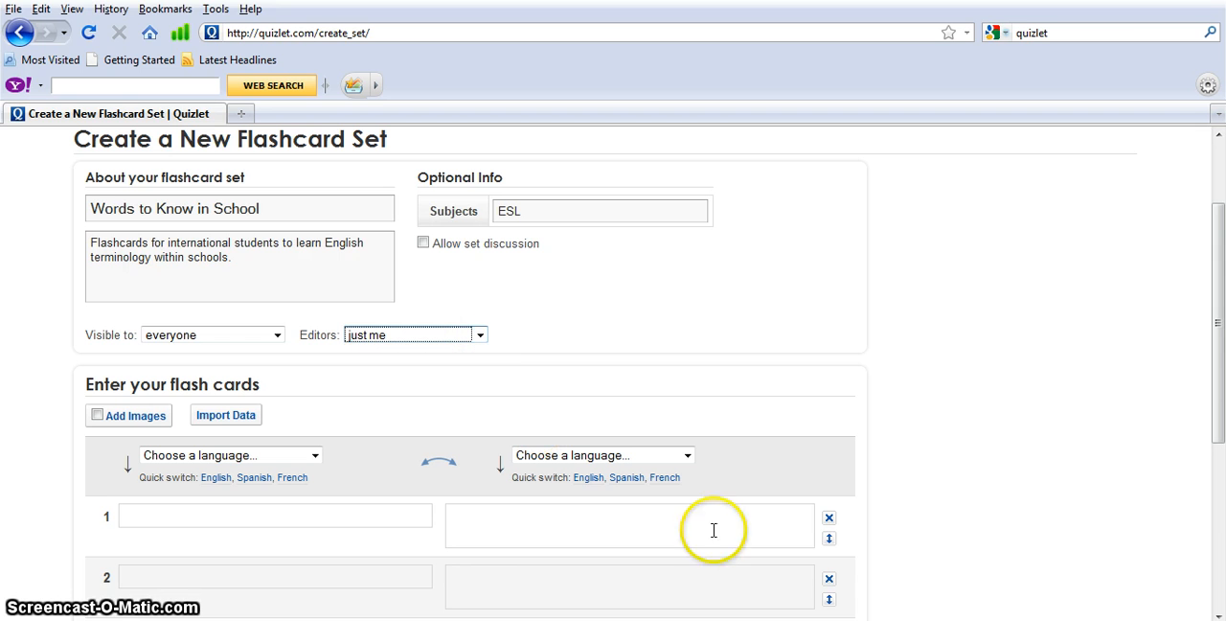
{"action": "left_click", "coordinate": [801, 370]}
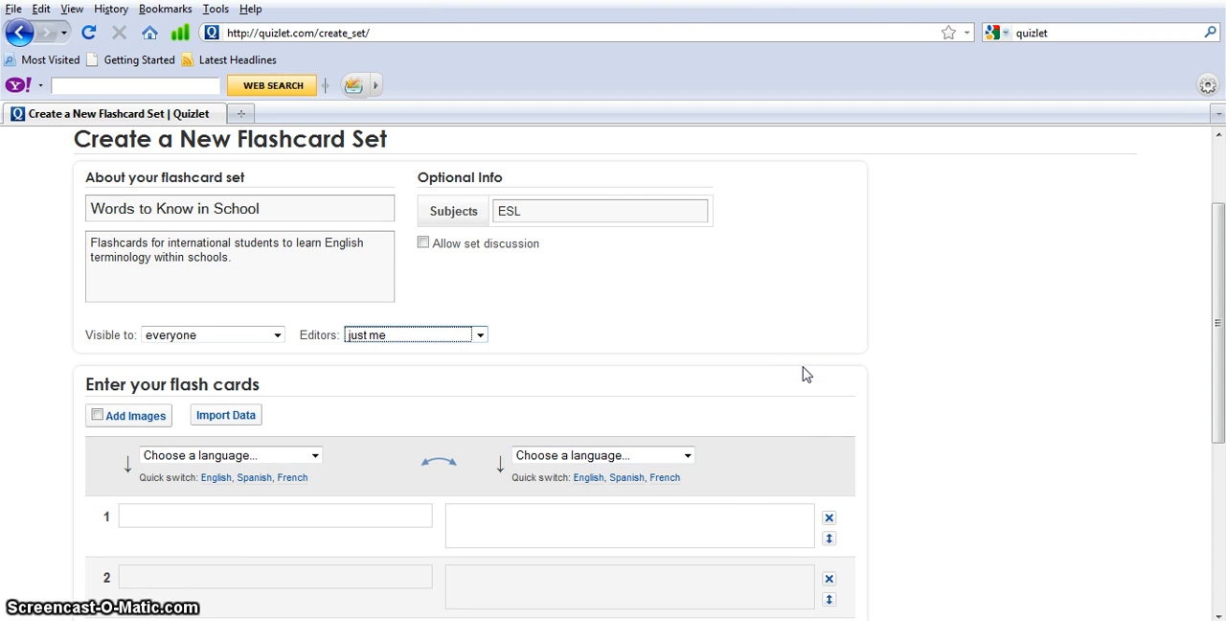
Try the comma and semicolon separators for importing flashcard data, restore tab and new line, and cancel the import
{"action": "left_click", "coordinate": [1086, 445]}
{"action": "scroll", "coordinate": [1087, 445], "scroll_direction": "down", "scroll_amount": 2}
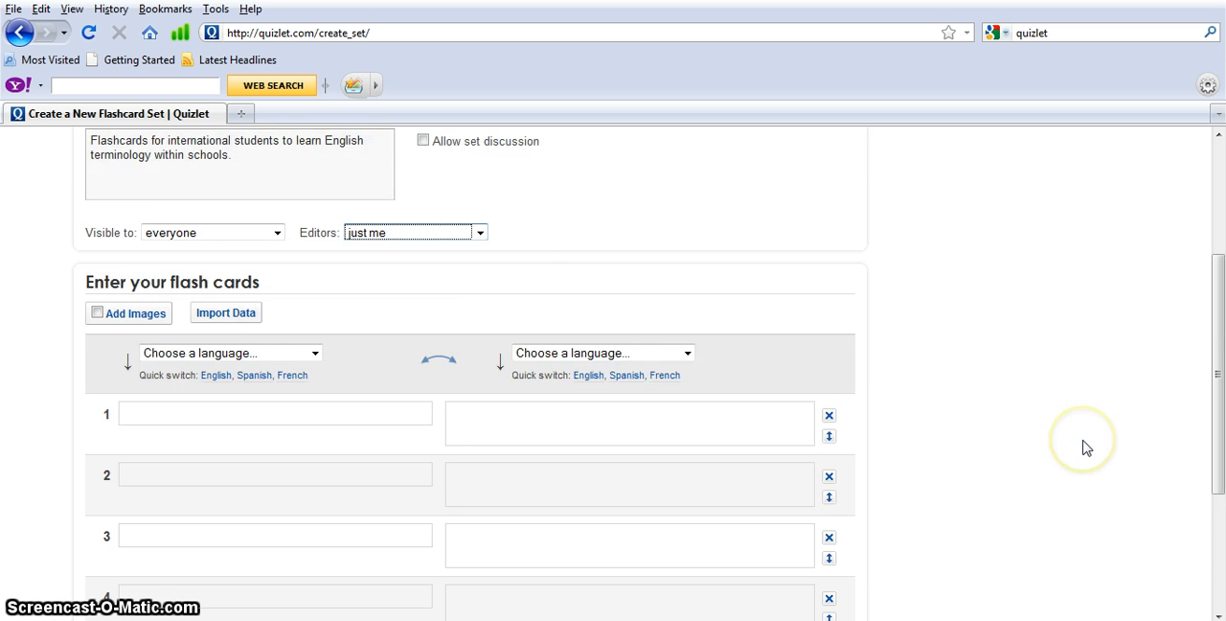
{"action": "scroll", "coordinate": [1087, 445], "scroll_direction": "down", "scroll_amount": 2}
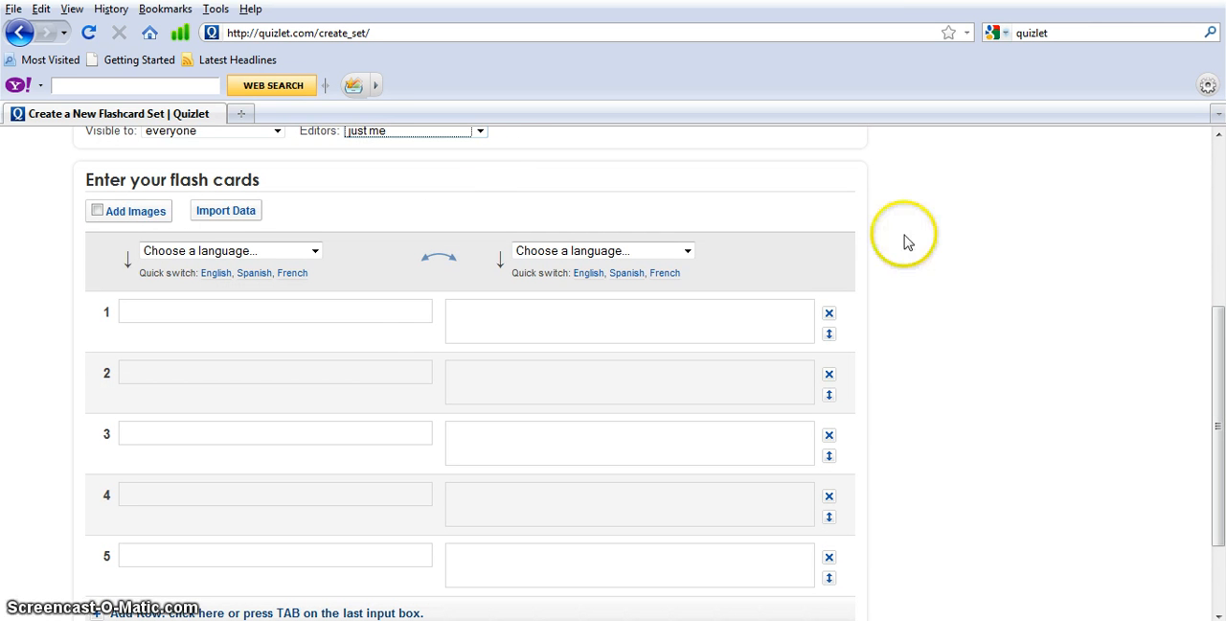
{"action": "left_click", "coordinate": [212, 212]}
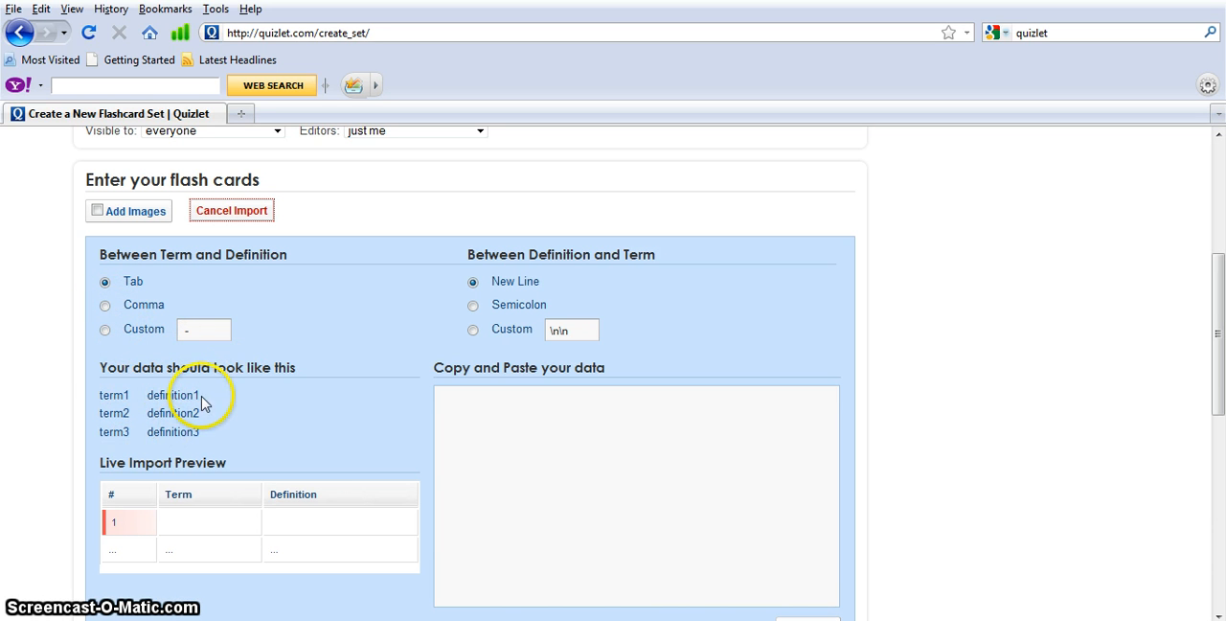
{"action": "left_click", "coordinate": [143, 309]}
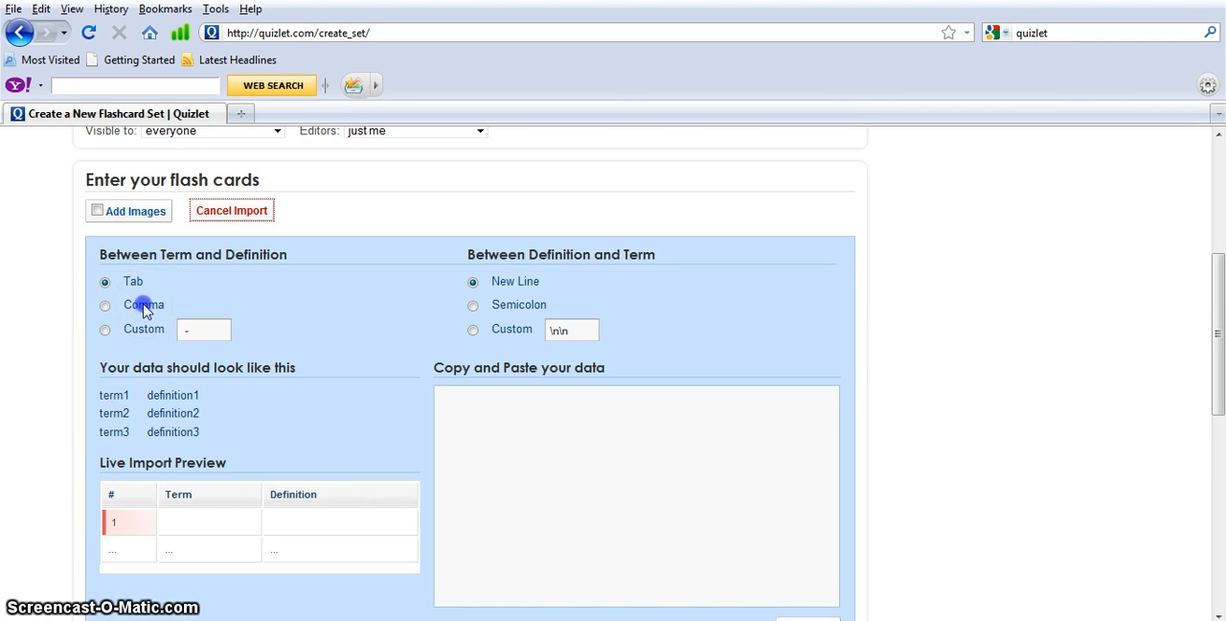
{"action": "left_click", "coordinate": [104, 304]}
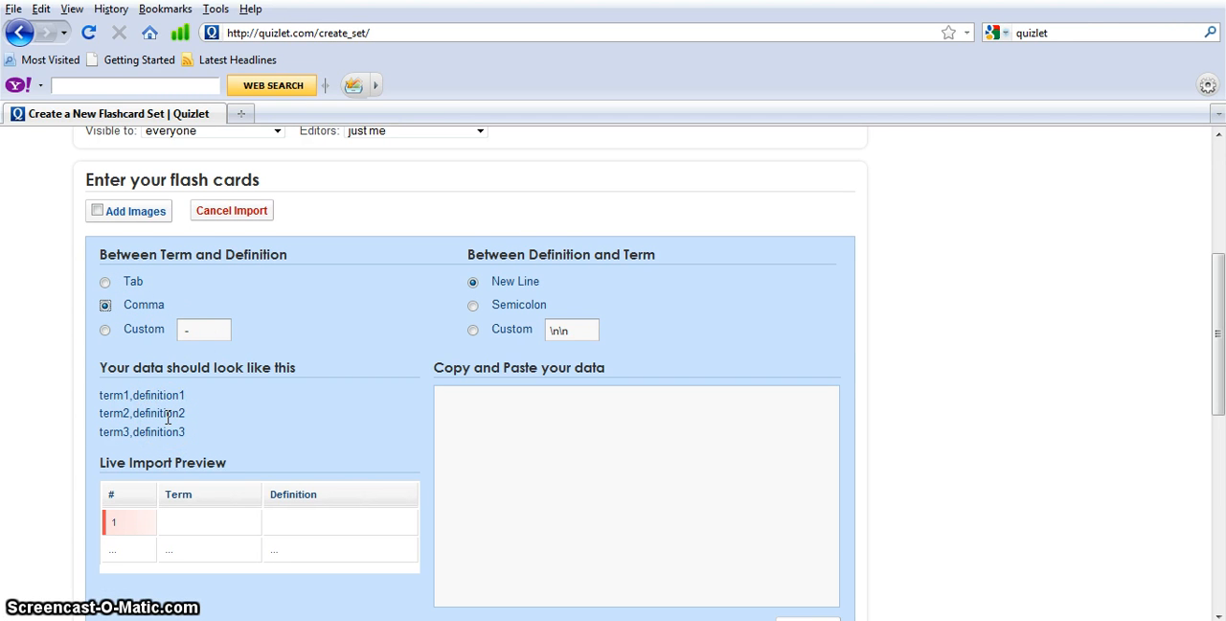
{"action": "left_click", "coordinate": [106, 282]}
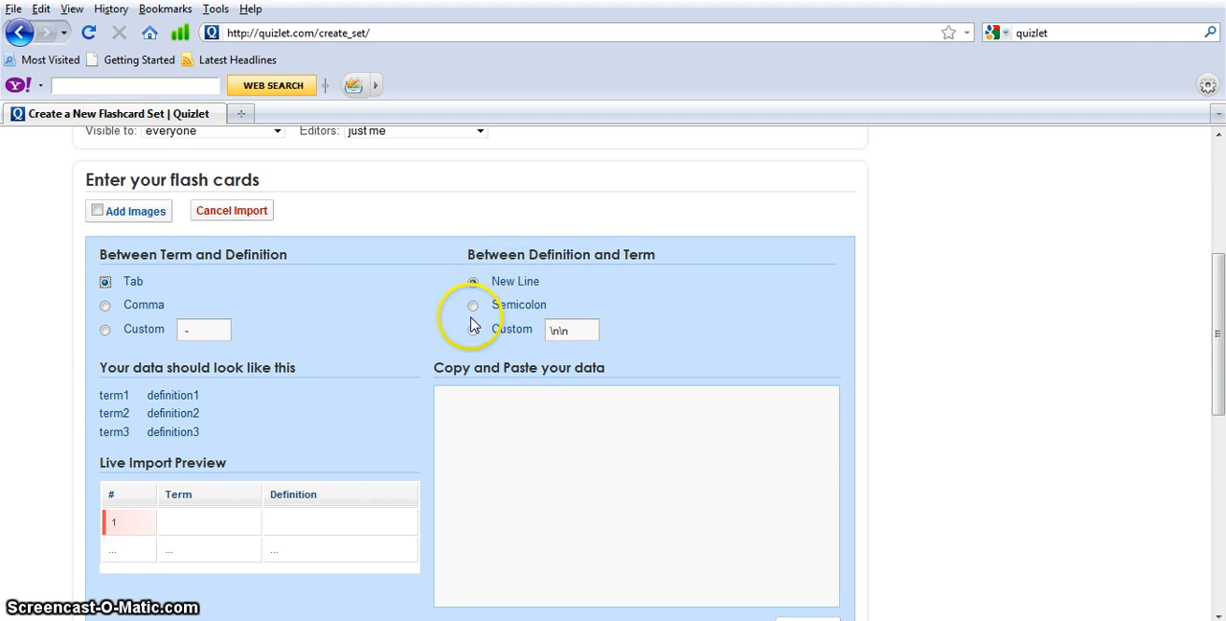
{"action": "left_click", "coordinate": [527, 305]}
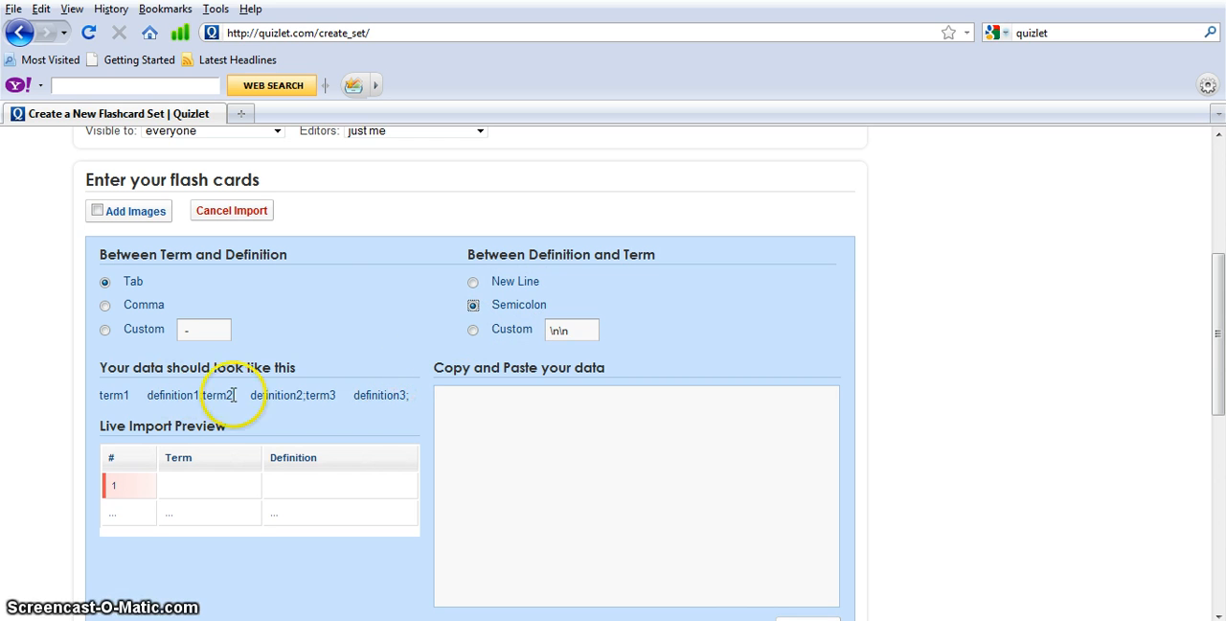
{"action": "left_click", "coordinate": [510, 281]}
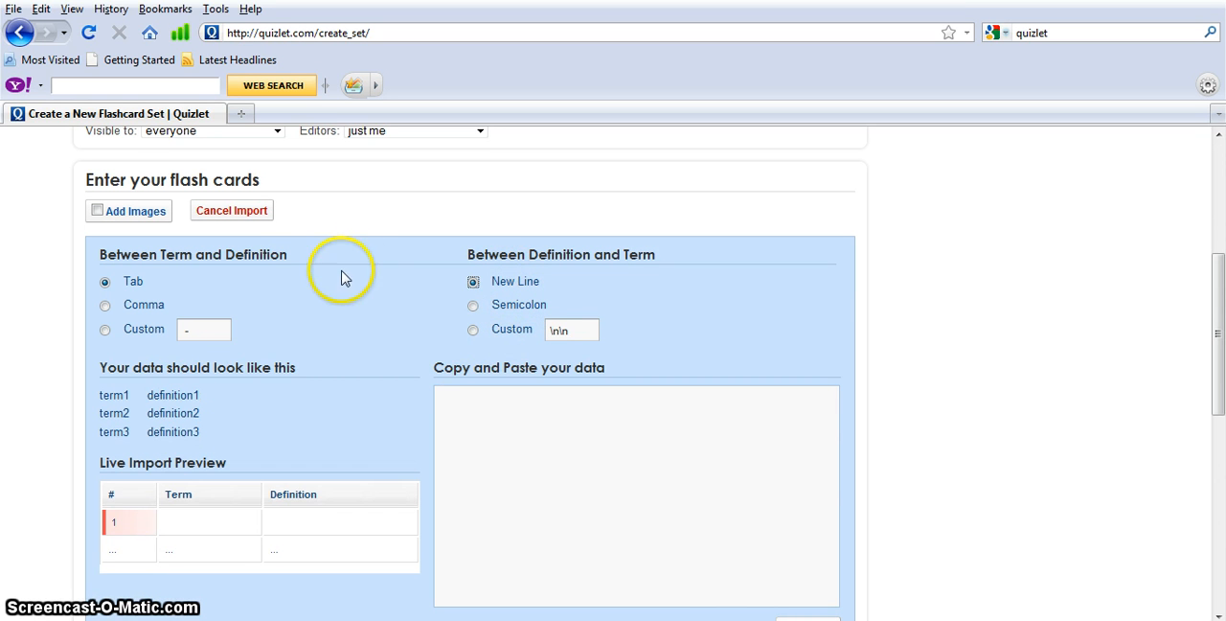
{"action": "left_click", "coordinate": [255, 225]}
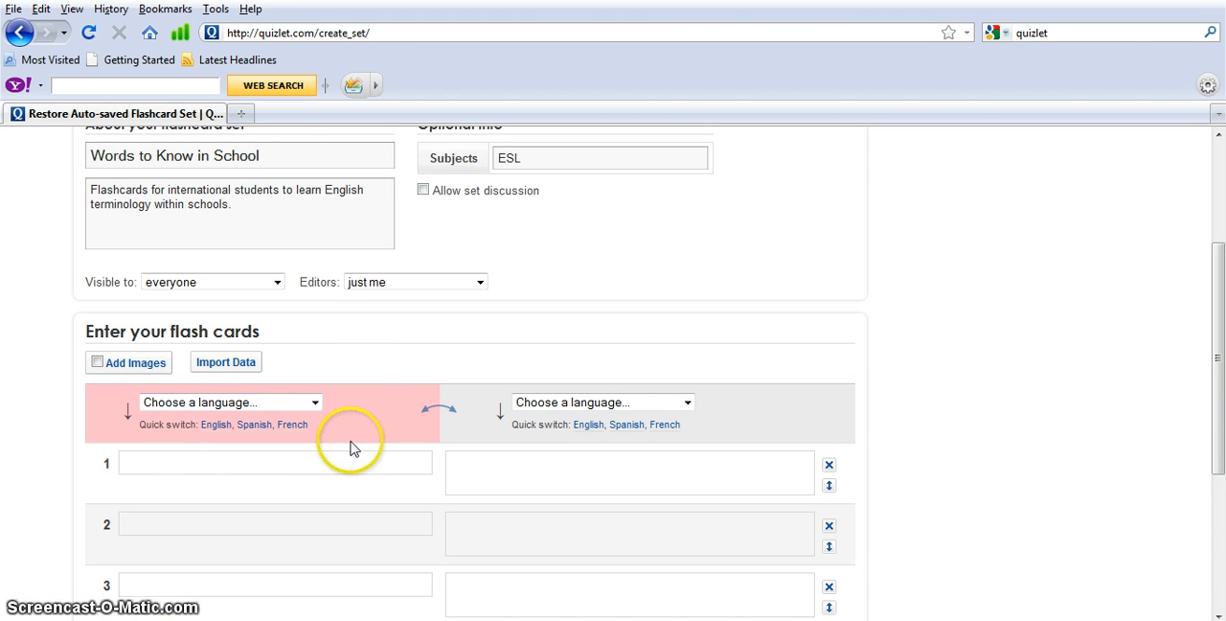
Enter "pencil" as the first card's term and turn on images for the flashcards
{"action": "left_click", "coordinate": [191, 466]}
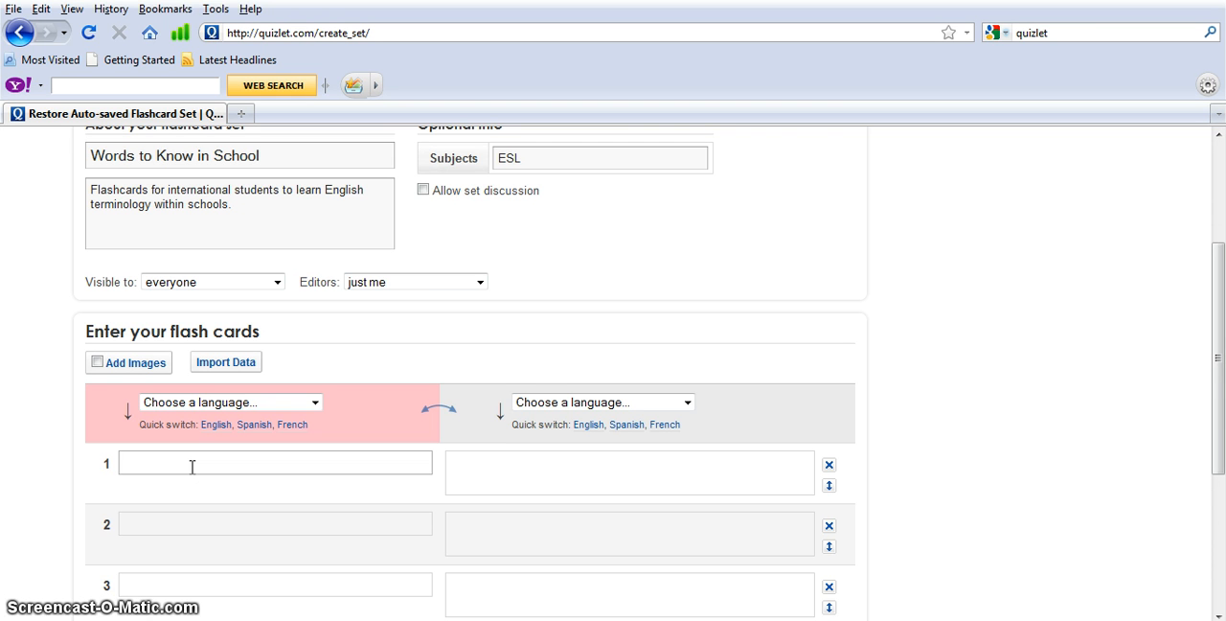
{"action": "type", "text": "p"}
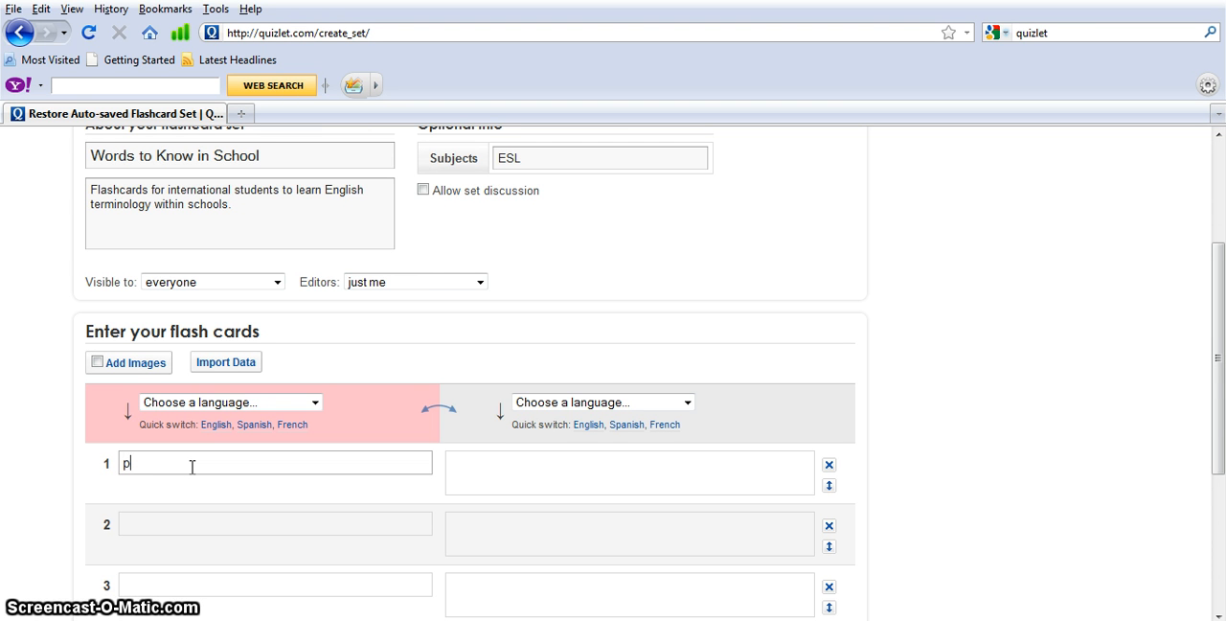
{"action": "type", "text": "en"}
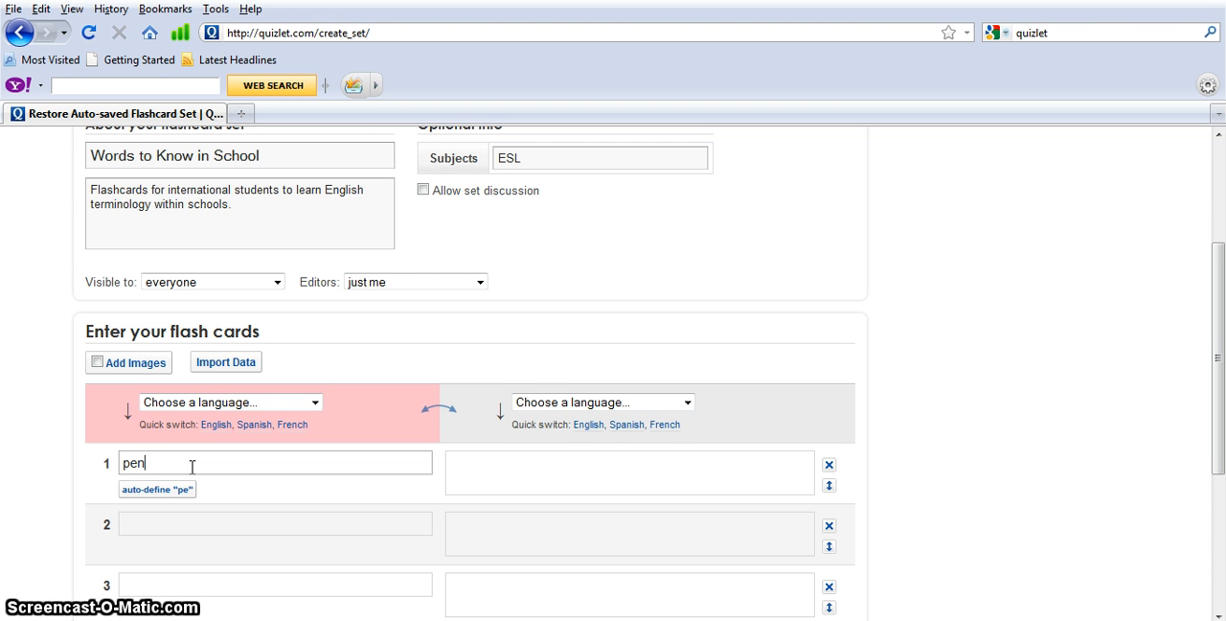
{"action": "type", "text": "cil"}
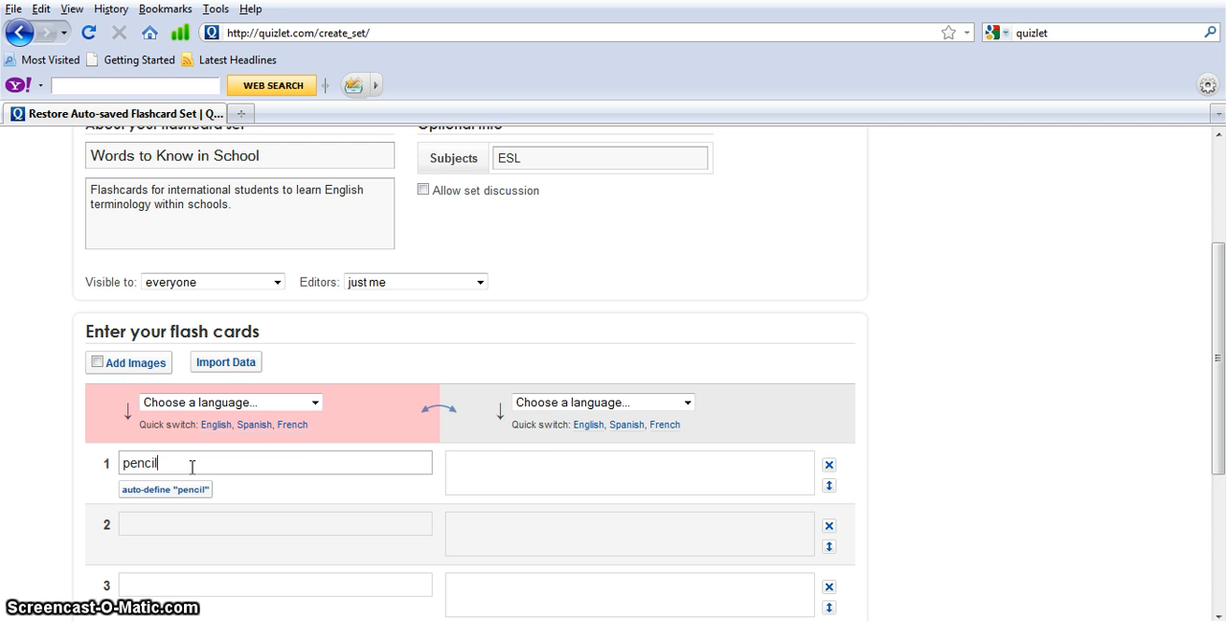
{"action": "left_click", "coordinate": [525, 472]}
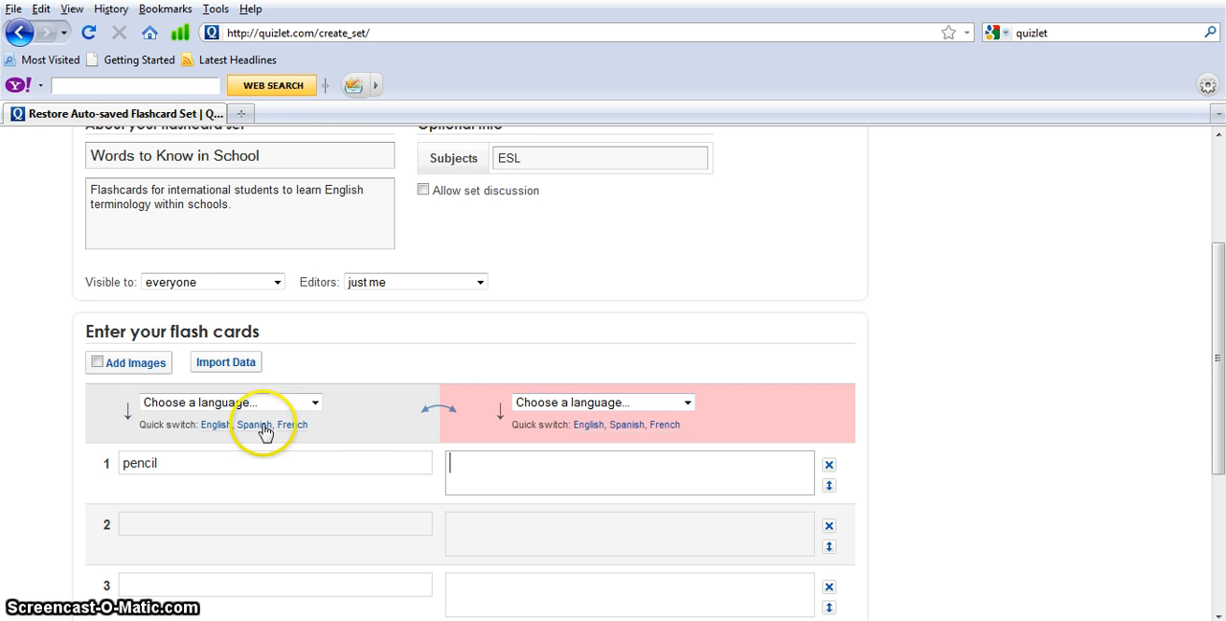
{"action": "left_click", "coordinate": [130, 366]}
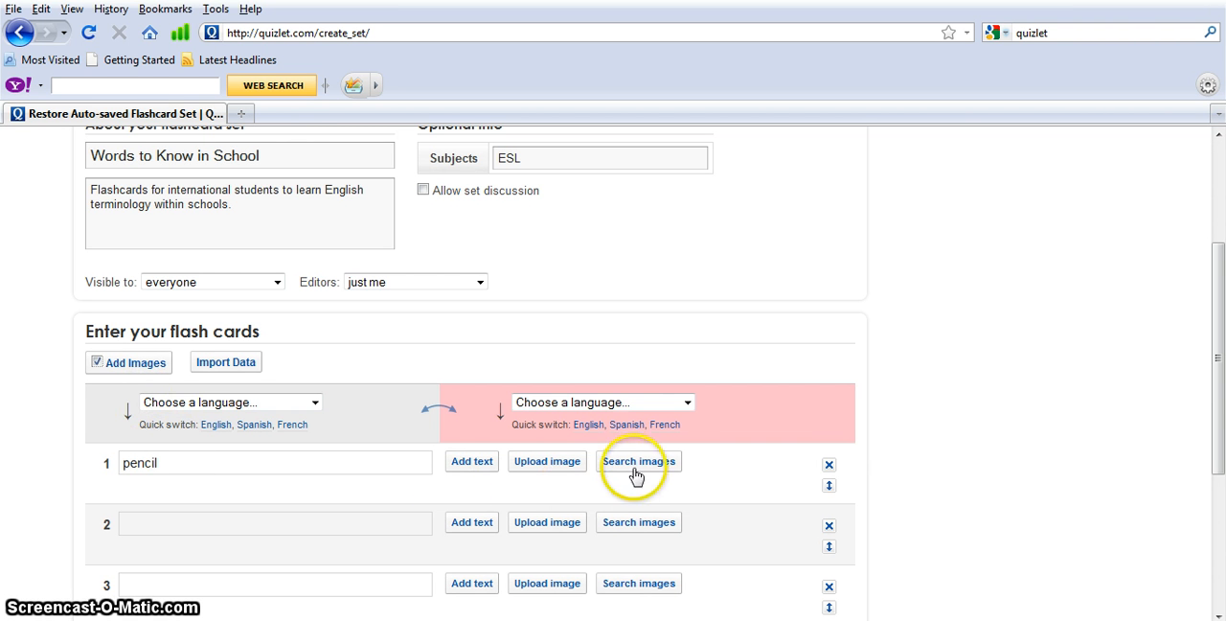
{"action": "left_click", "coordinate": [520, 471]}
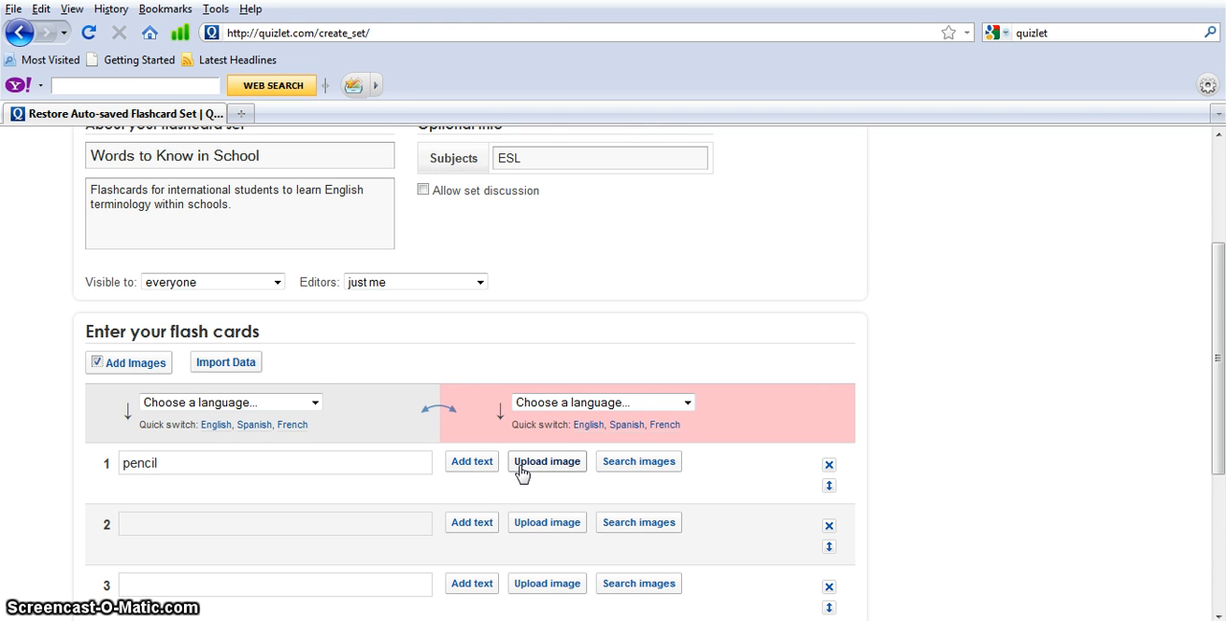
Search images for the pencil card and use the photo of six sharpened pencil tips on a purple background
{"action": "left_click", "coordinate": [625, 460]}
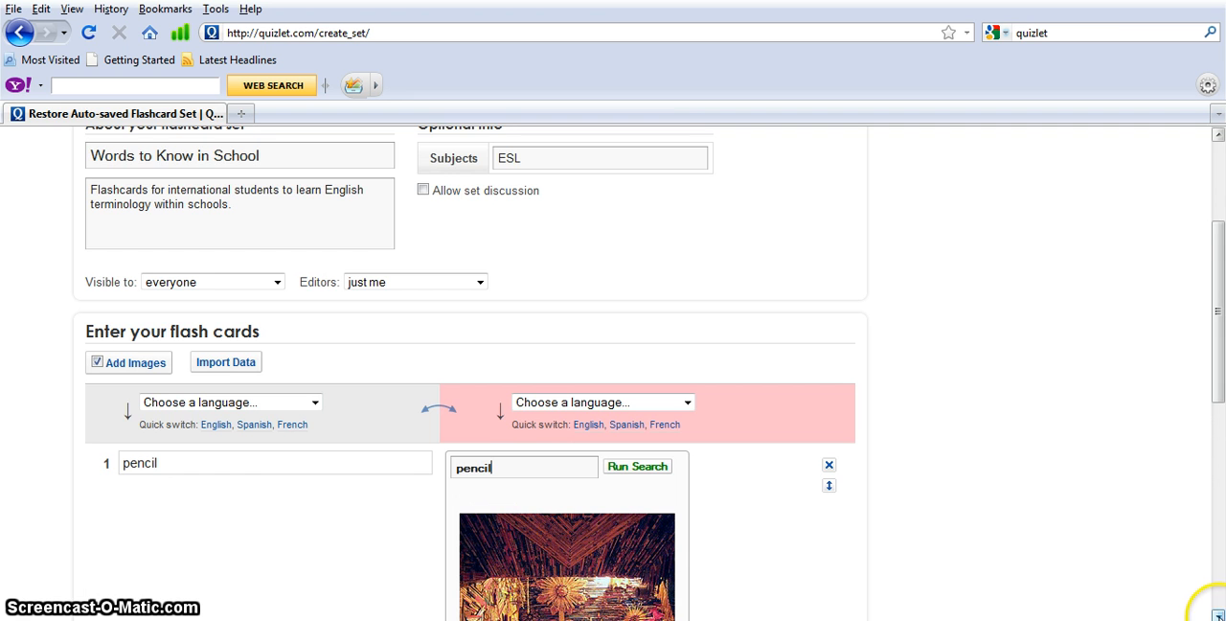
{"action": "scroll", "coordinate": [1218, 615], "scroll_direction": "down", "scroll_amount": 4}
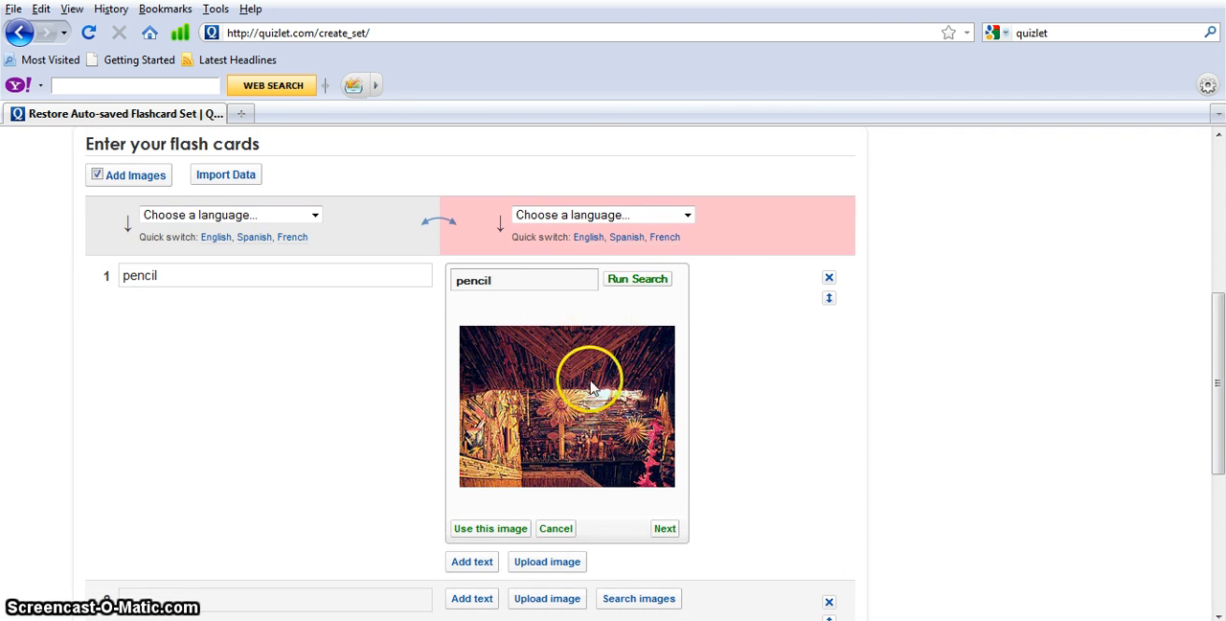
{"action": "left_click", "coordinate": [665, 529]}
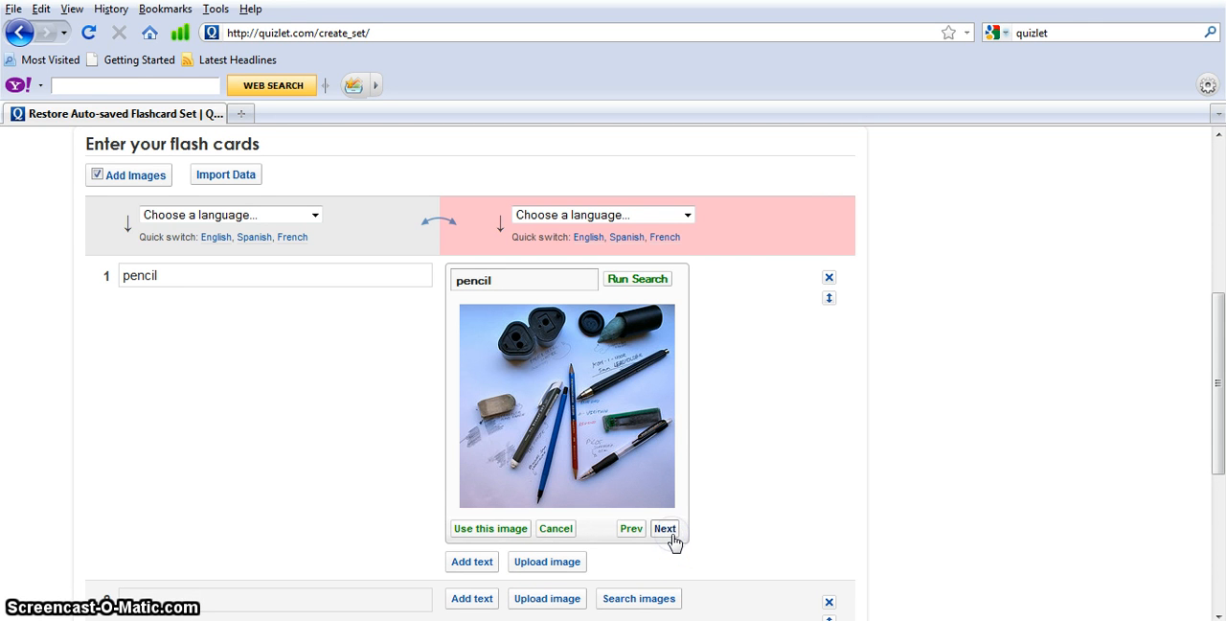
{"action": "left_click", "coordinate": [664, 529]}
{"action": "left_click", "coordinate": [665, 528]}
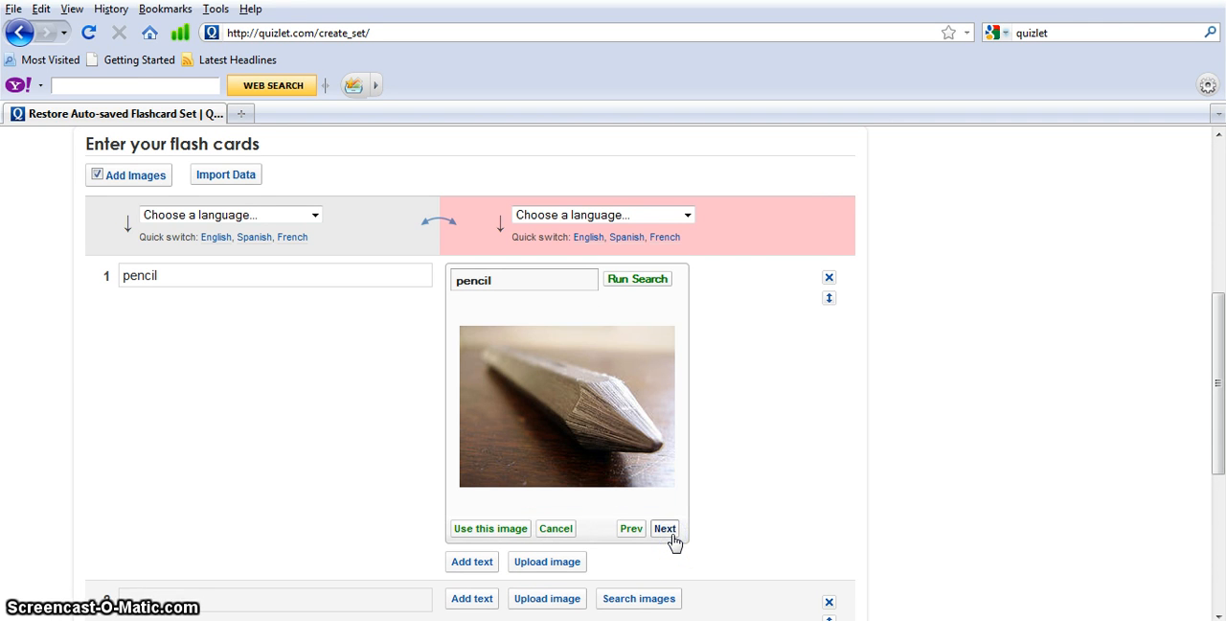
{"action": "left_click", "coordinate": [665, 529]}
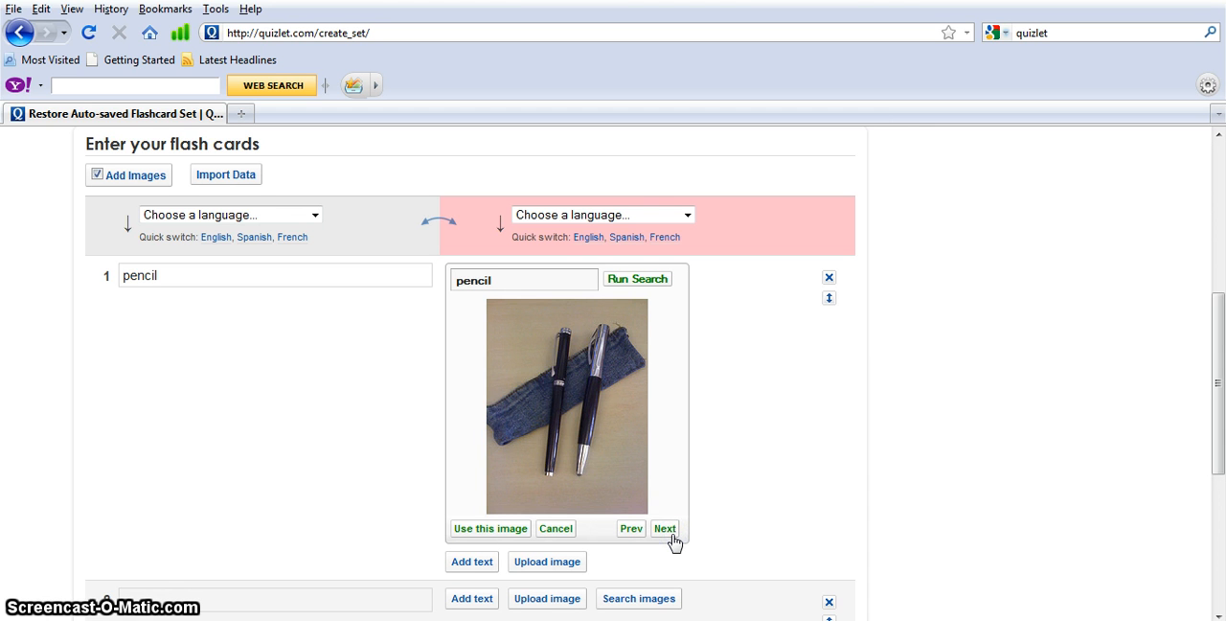
{"action": "left_click", "coordinate": [665, 528]}
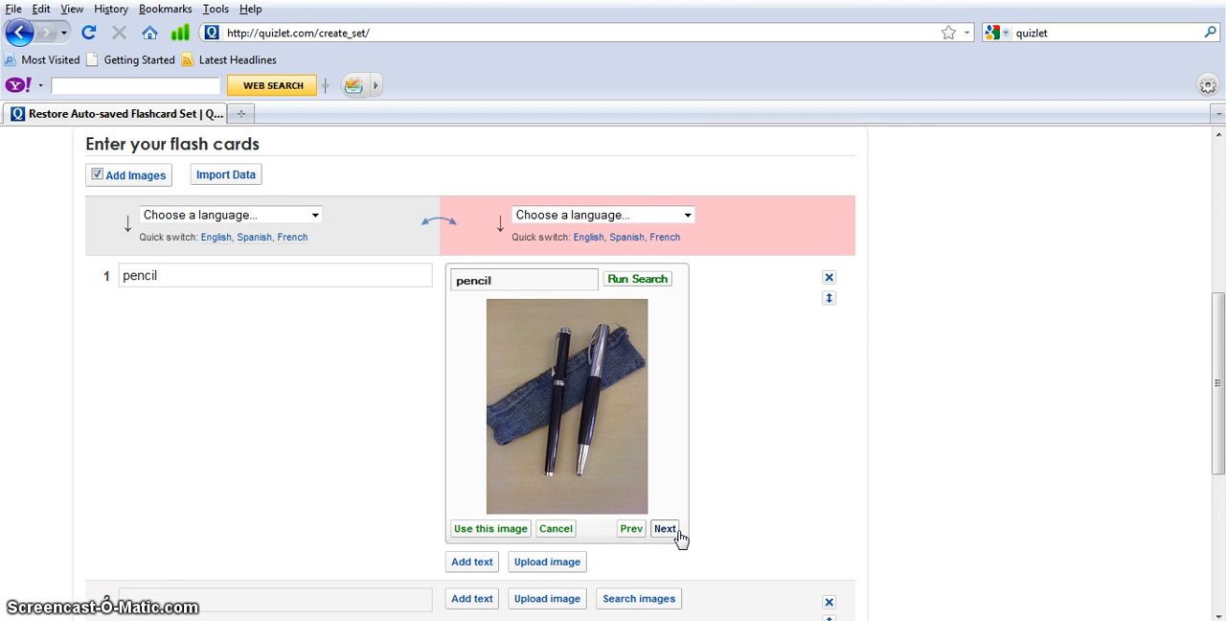
{"action": "left_click", "coordinate": [665, 528]}
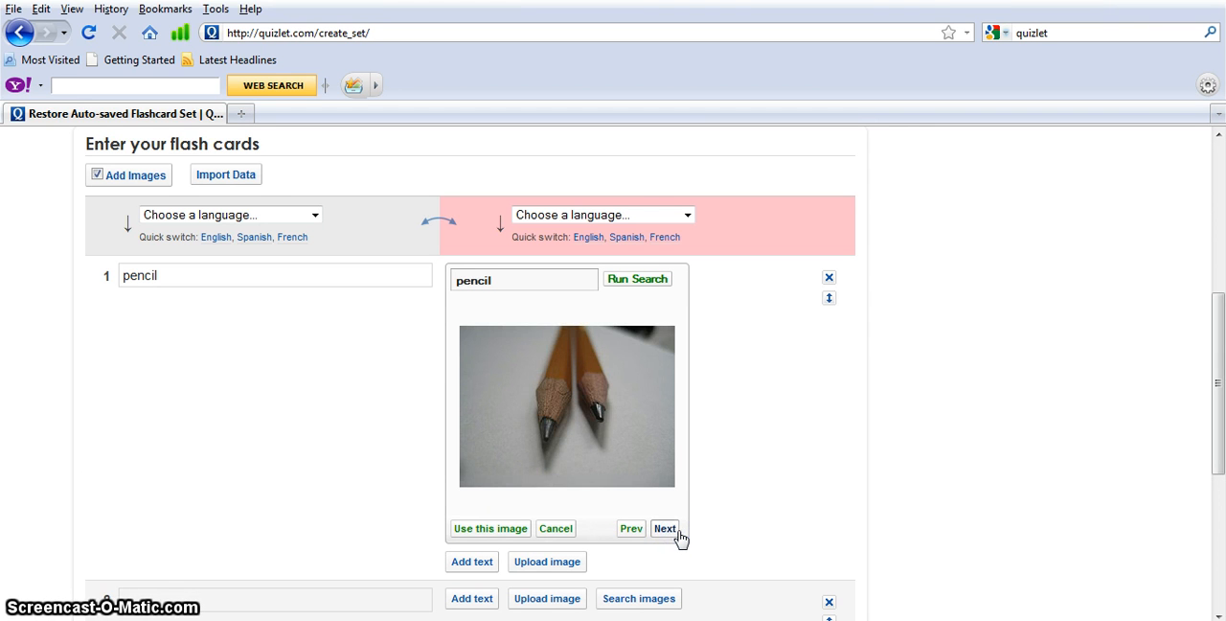
{"action": "left_click", "coordinate": [676, 531]}
{"action": "left_click", "coordinate": [666, 530]}
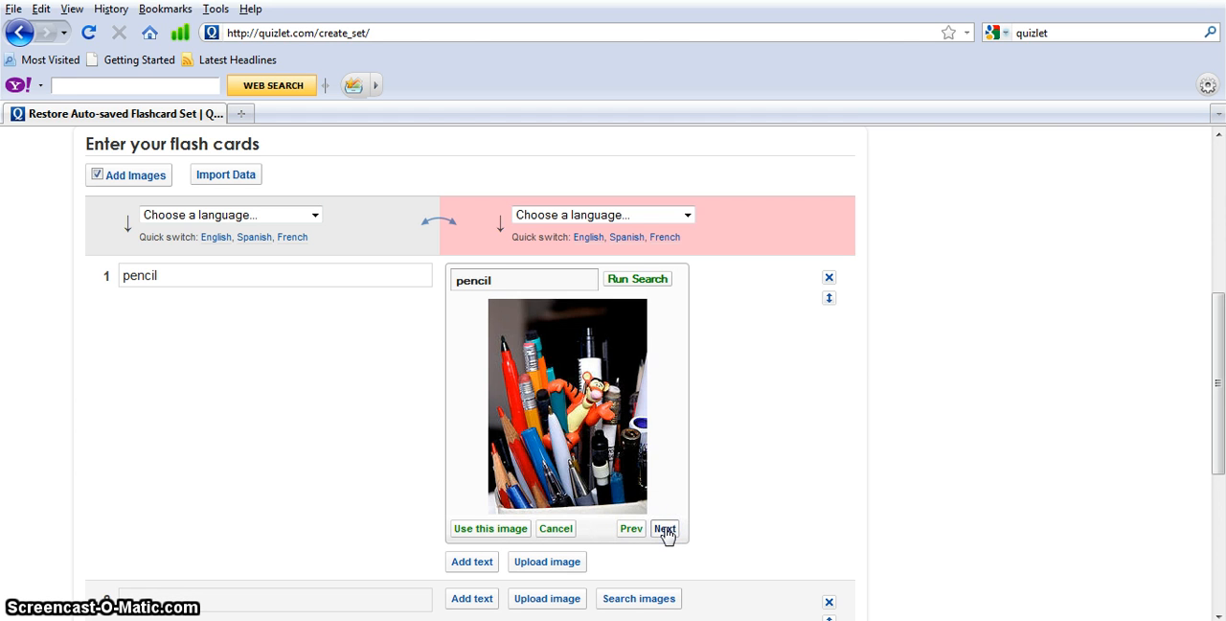
{"action": "left_click", "coordinate": [665, 530]}
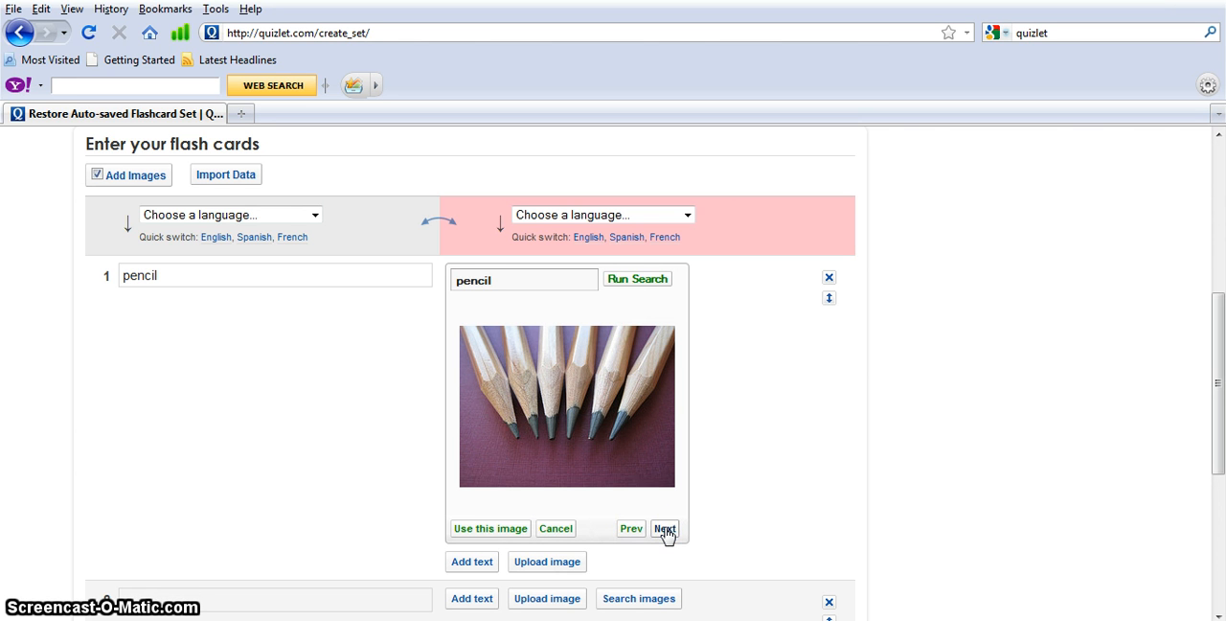
{"action": "left_click", "coordinate": [493, 535]}
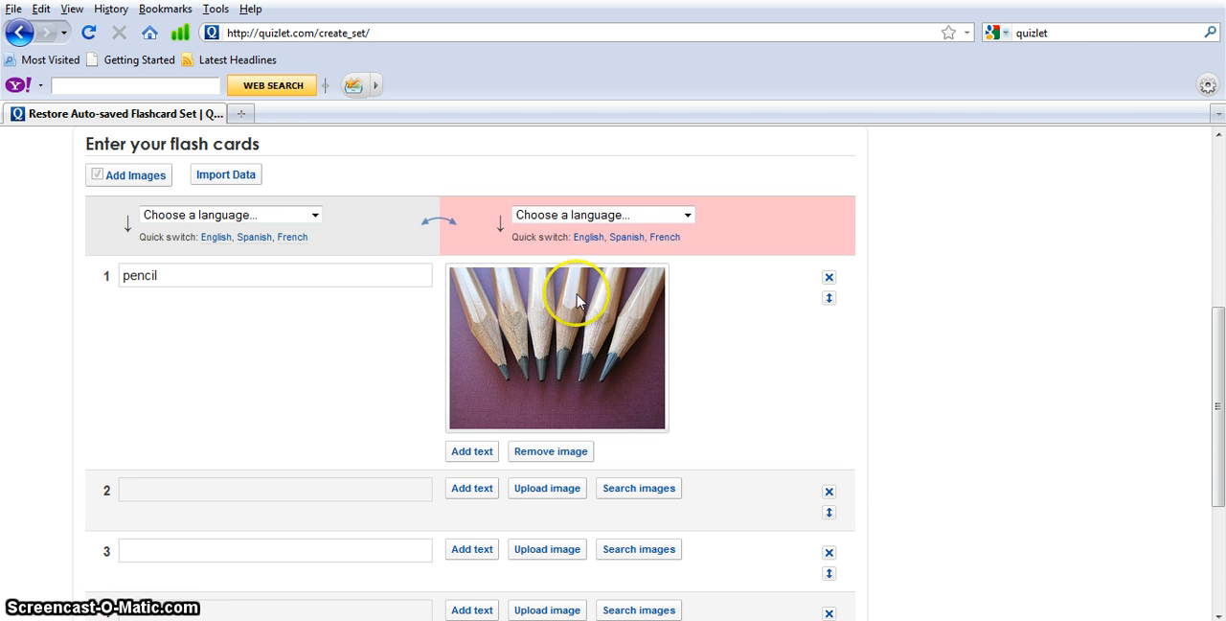
Set the definition language to Spanish and add the text "el lápiz" beneath the pencil image
{"action": "left_click", "coordinate": [628, 238]}
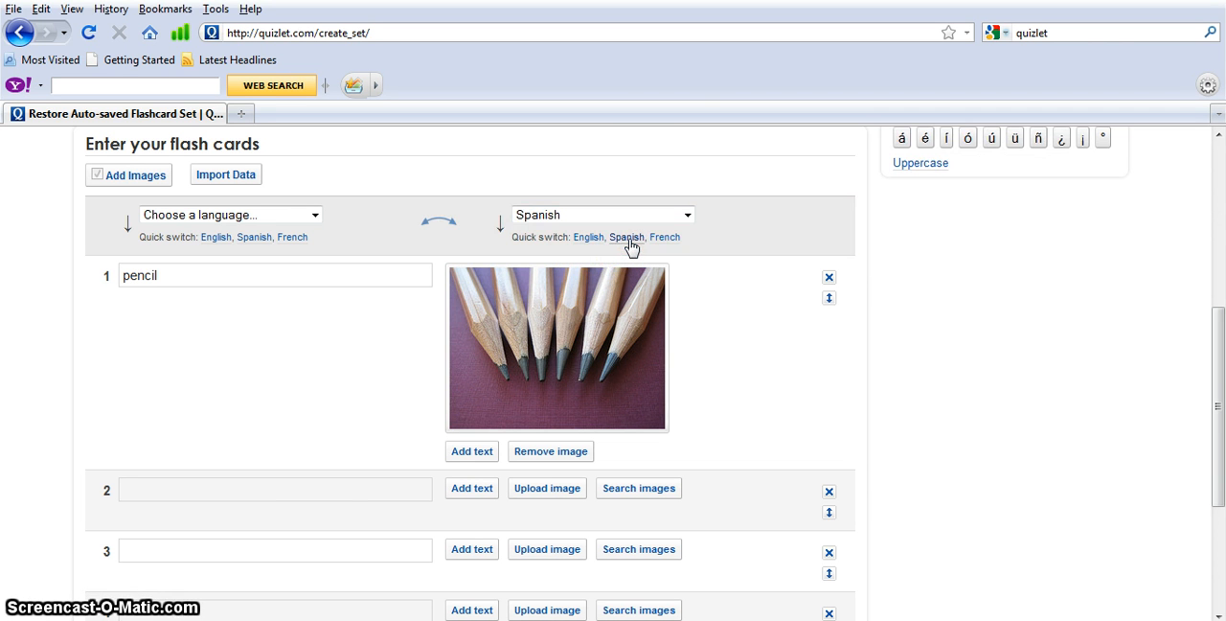
{"action": "left_click", "coordinate": [1218, 340]}
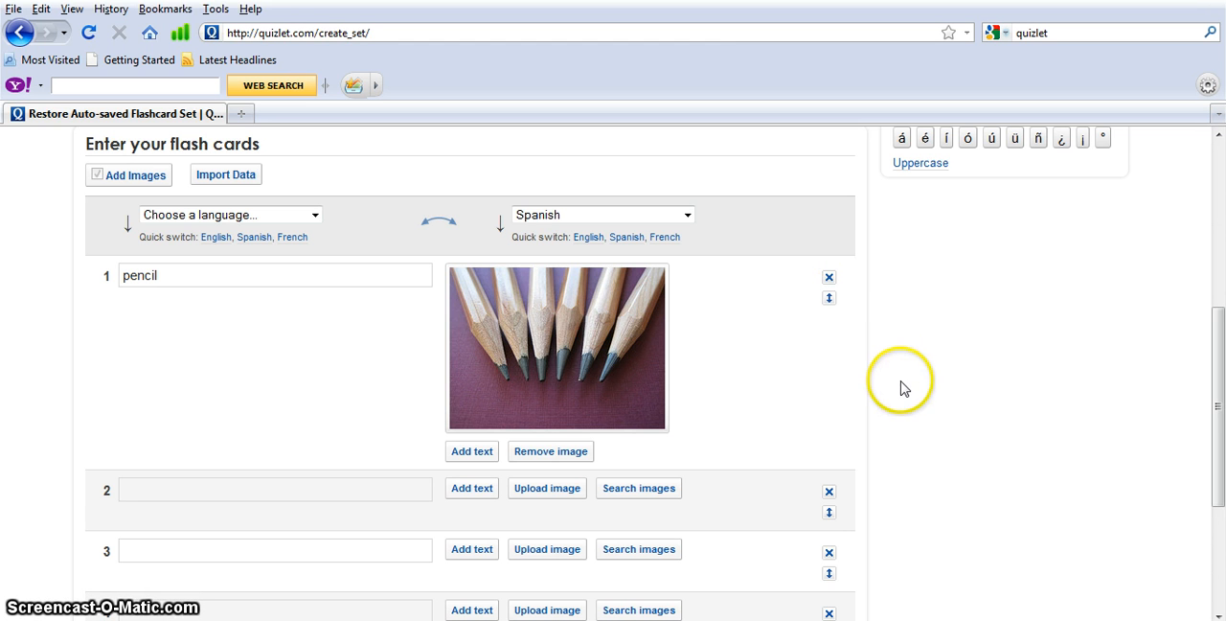
{"action": "left_click", "coordinate": [471, 451]}
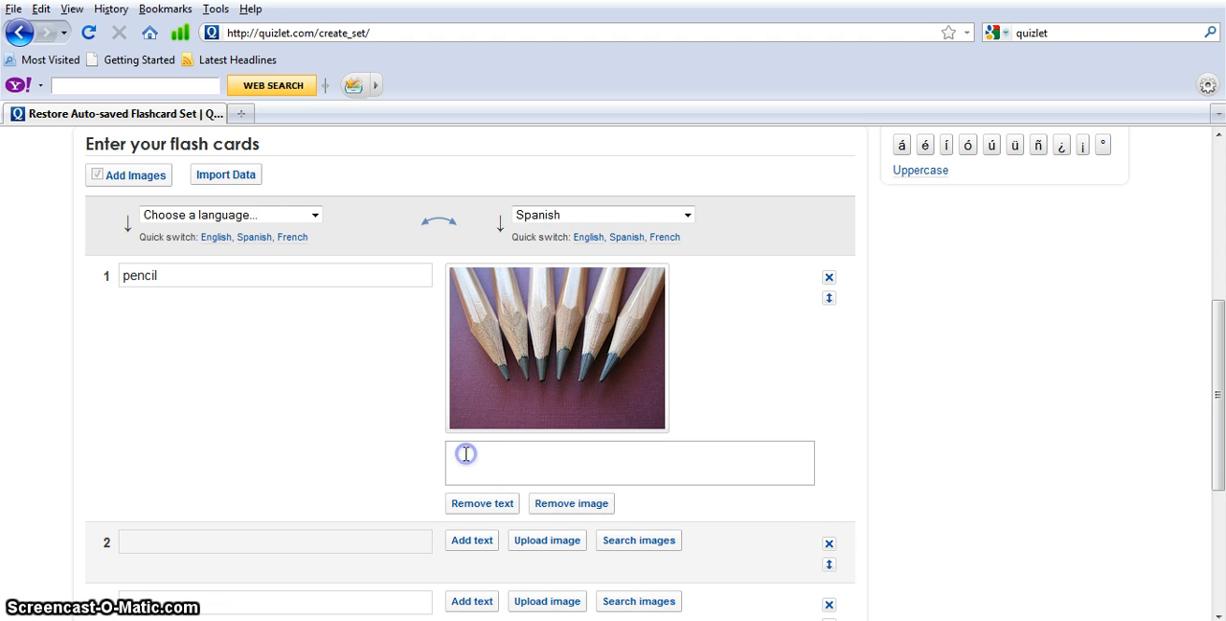
{"action": "left_click", "coordinate": [466, 453]}
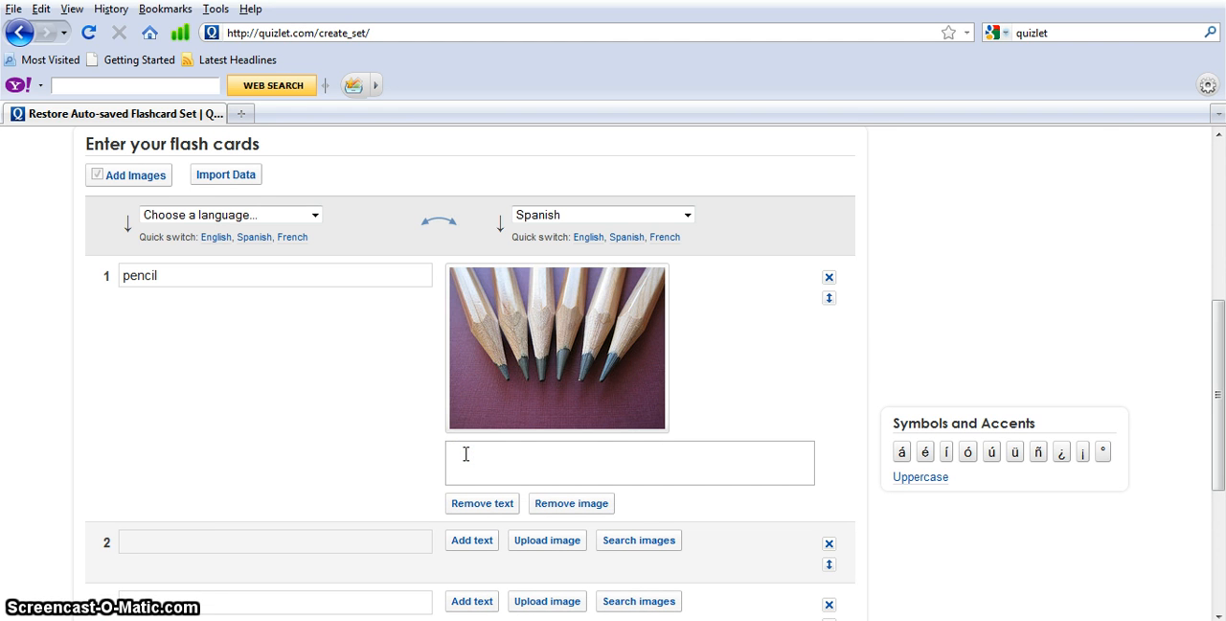
{"action": "type", "text": "el "}
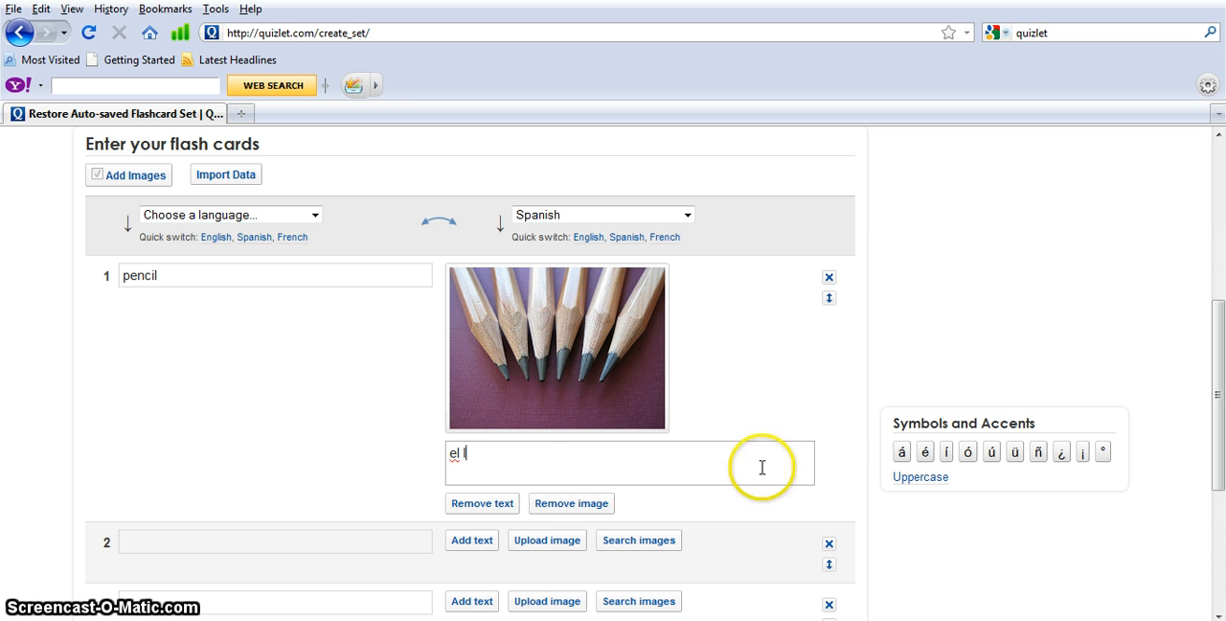
{"action": "type", "text": "l"}
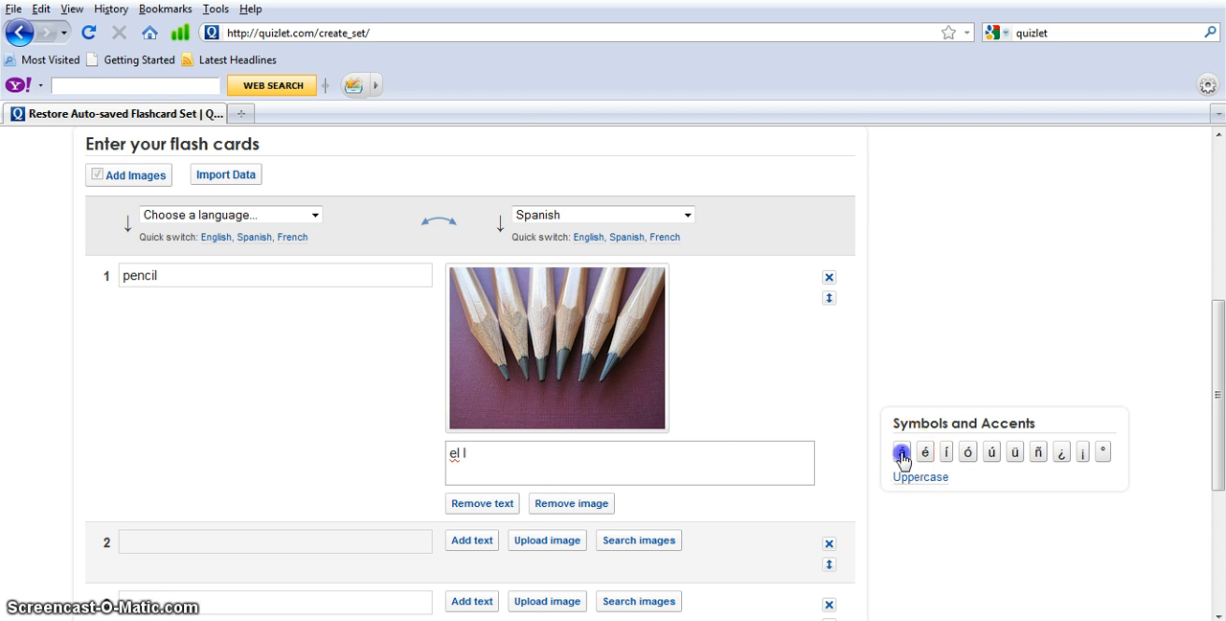
{"action": "left_click", "coordinate": [901, 454]}
{"action": "type", "text": "piz"}
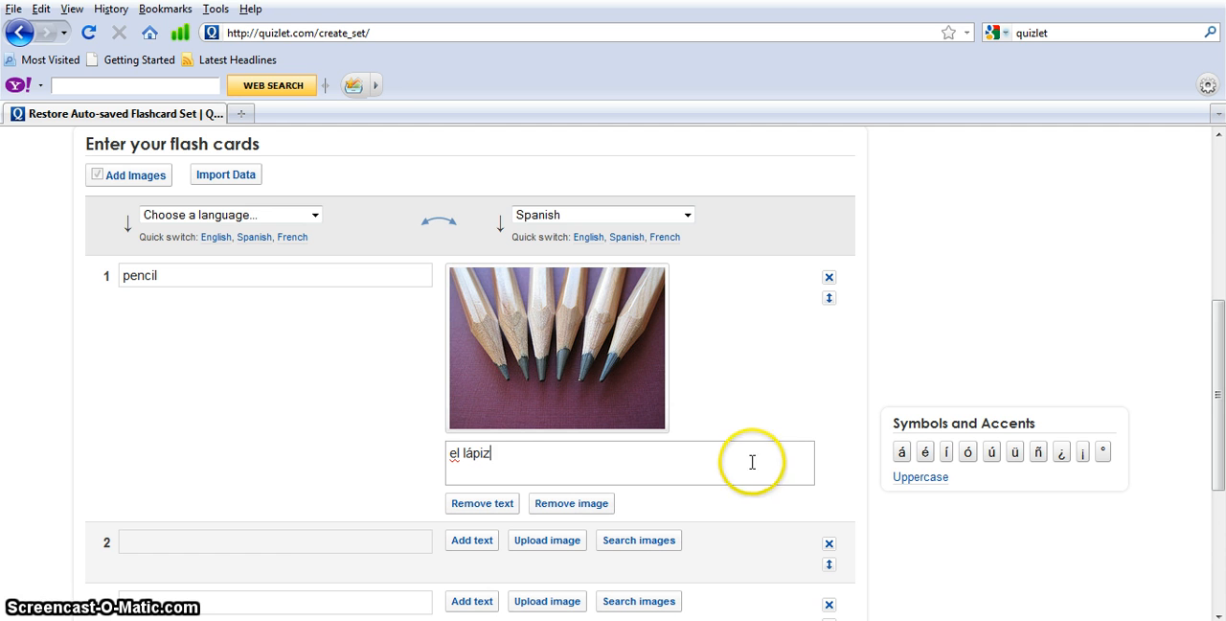
Enter "school bus" as the second card's term
{"action": "left_click", "coordinate": [317, 542]}
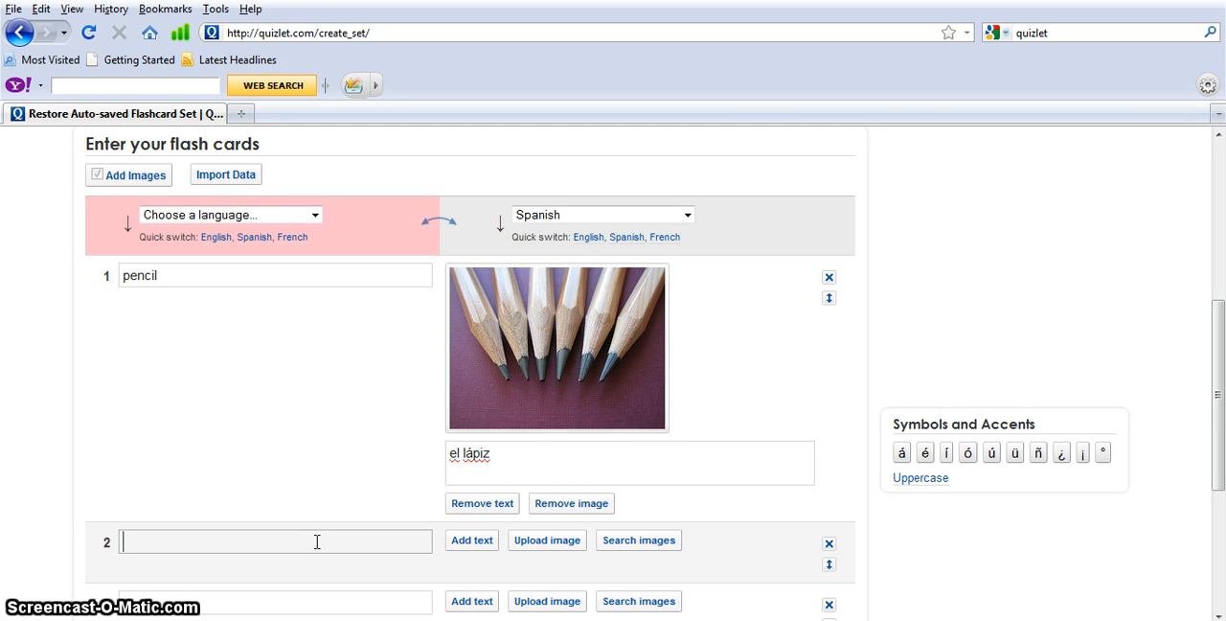
{"action": "type", "text": "scho"}
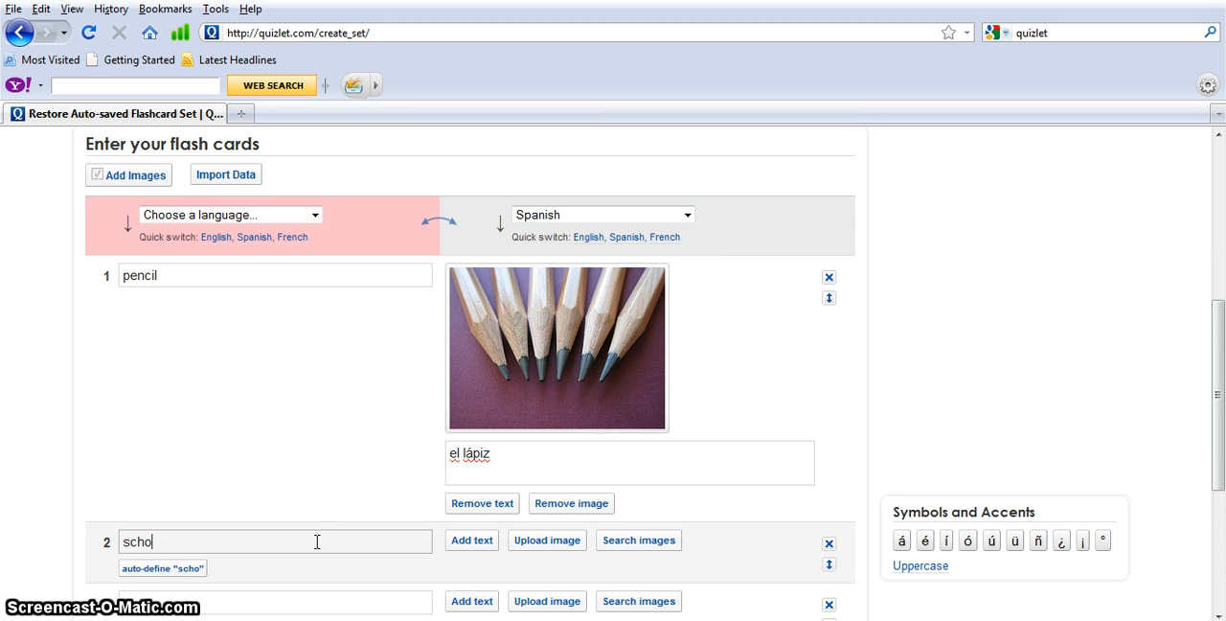
{"action": "type", "text": "o"}
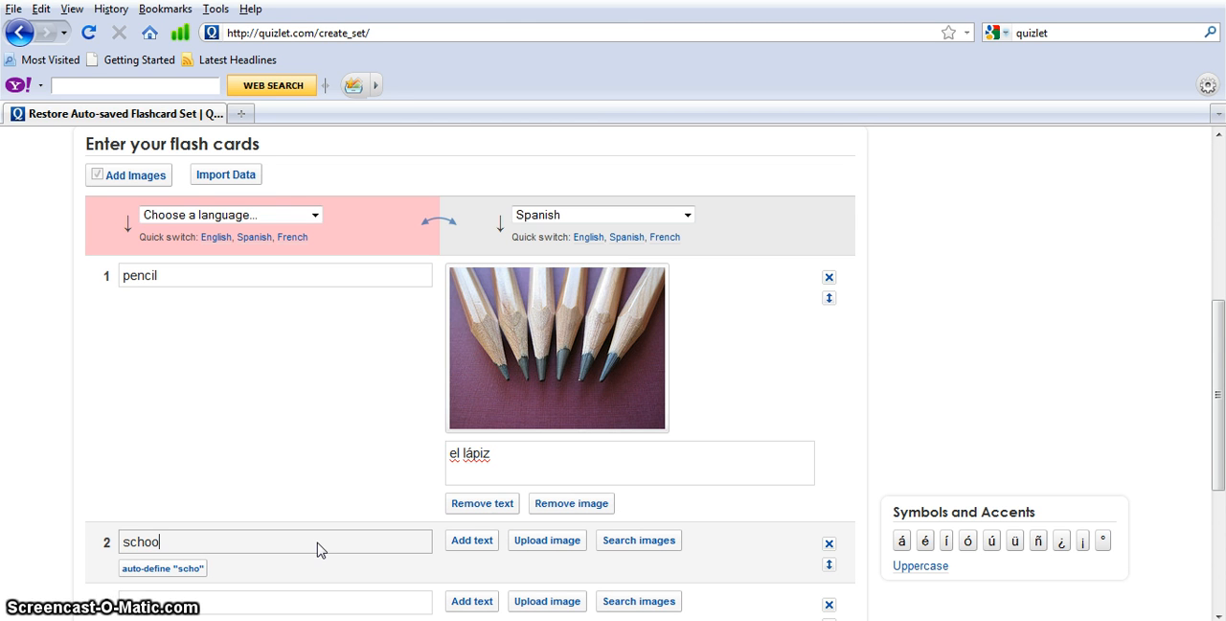
{"action": "type", "text": "l bus"}
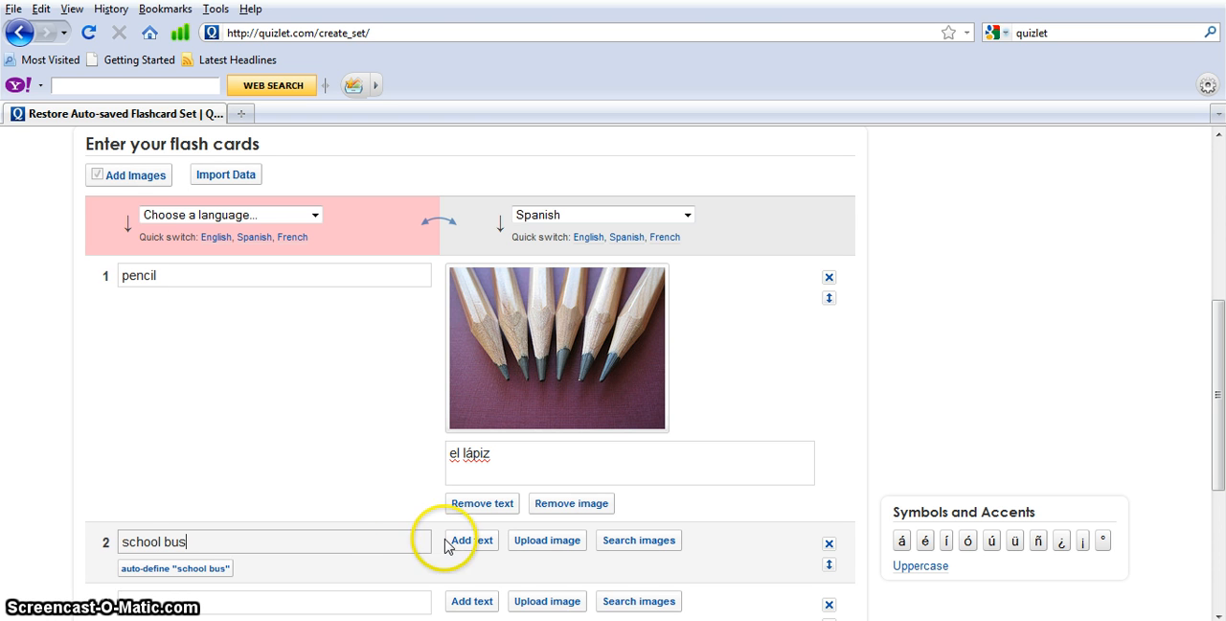
Search images for the school bus card and use the photo of three yellow buses parked side by side
{"action": "left_click", "coordinate": [628, 544]}
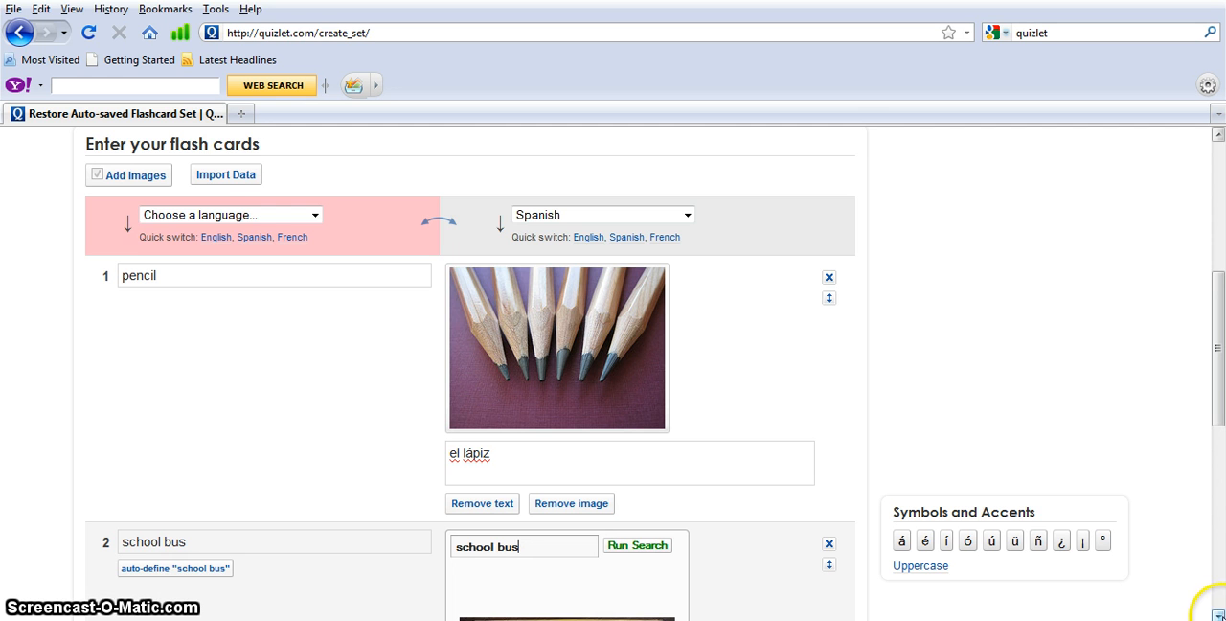
{"action": "left_click", "coordinate": [1220, 612]}
{"action": "left_click", "coordinate": [1220, 615]}
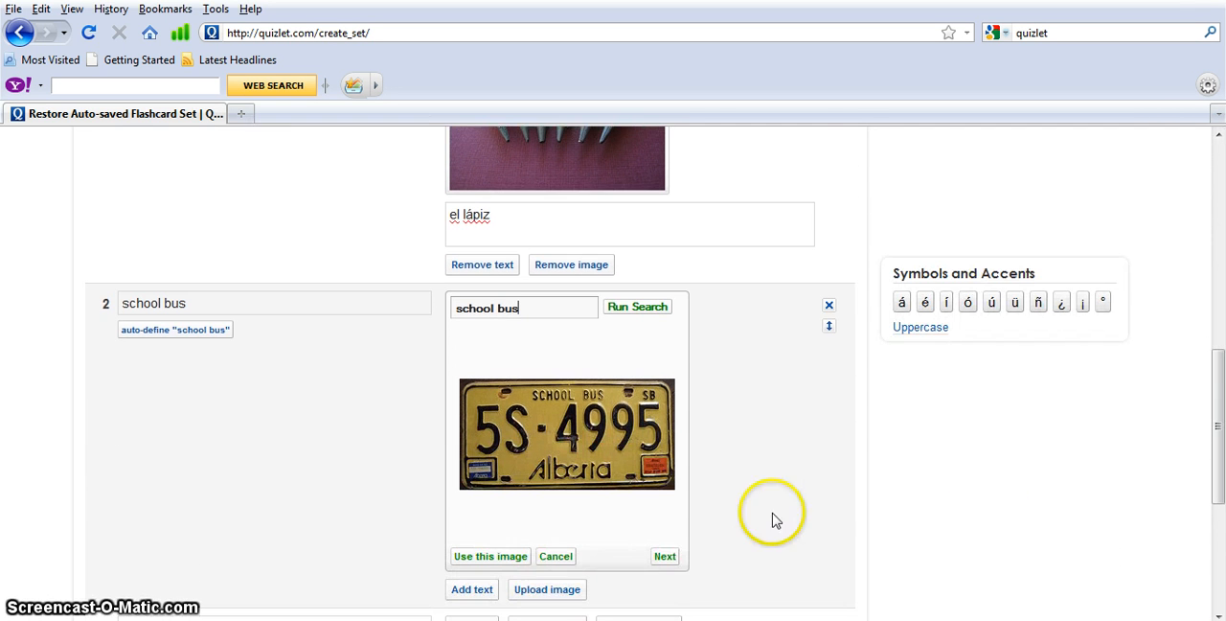
{"action": "left_click", "coordinate": [665, 558]}
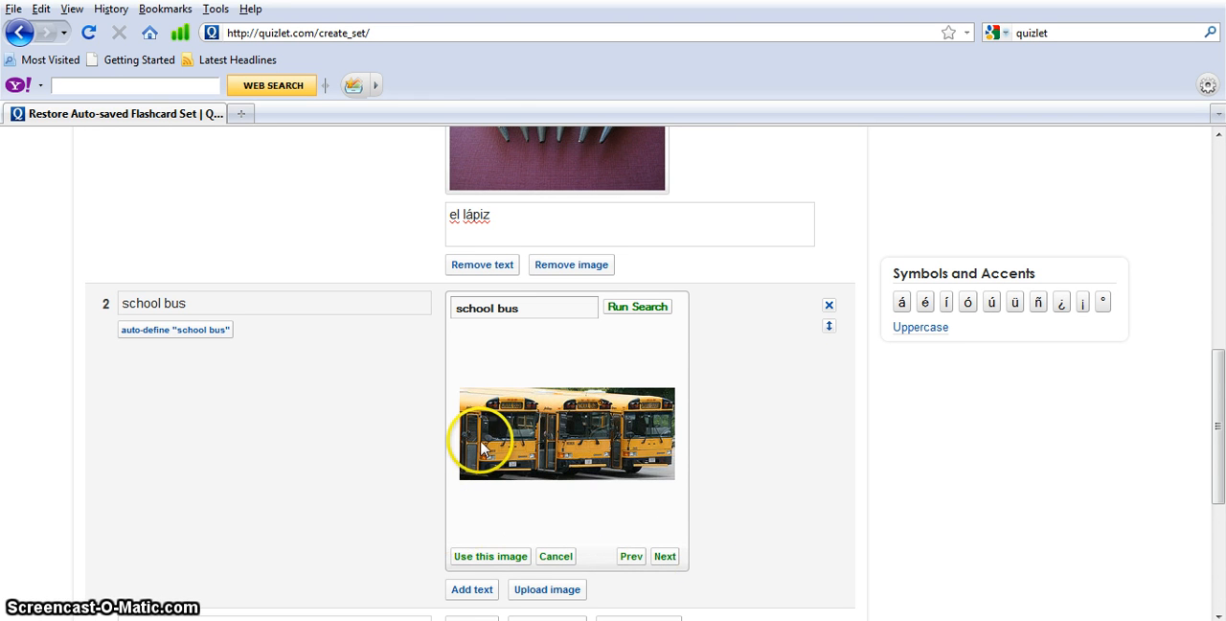
{"action": "left_click", "coordinate": [470, 557]}
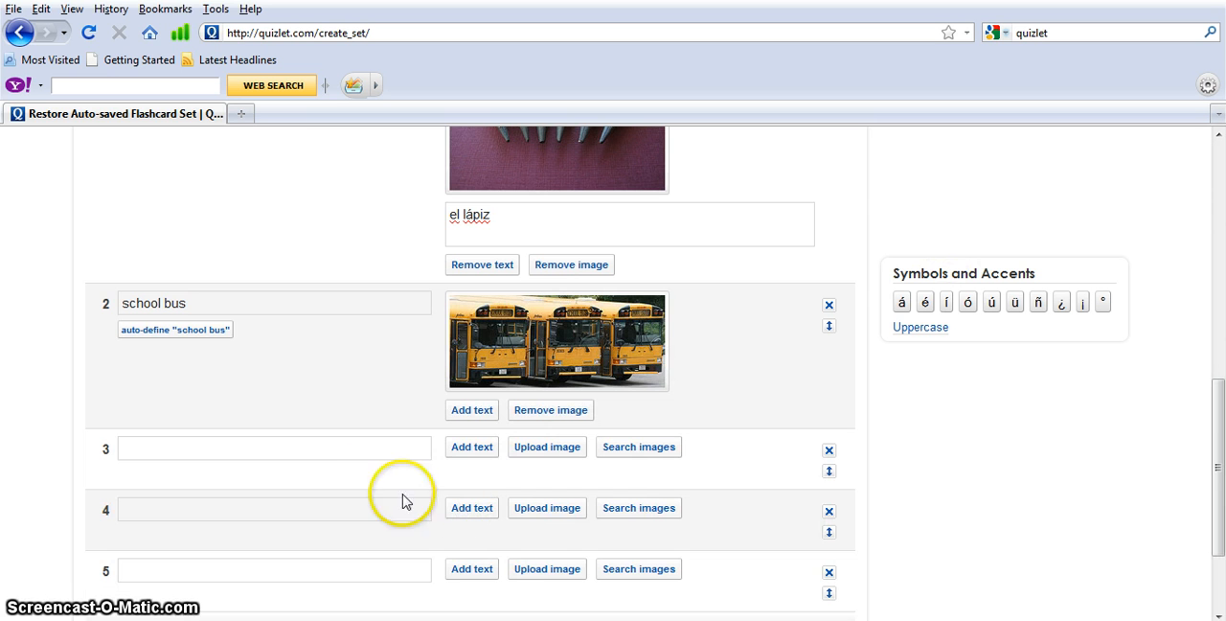
Enter "notebook" as the third card's term
{"action": "left_click", "coordinate": [357, 448]}
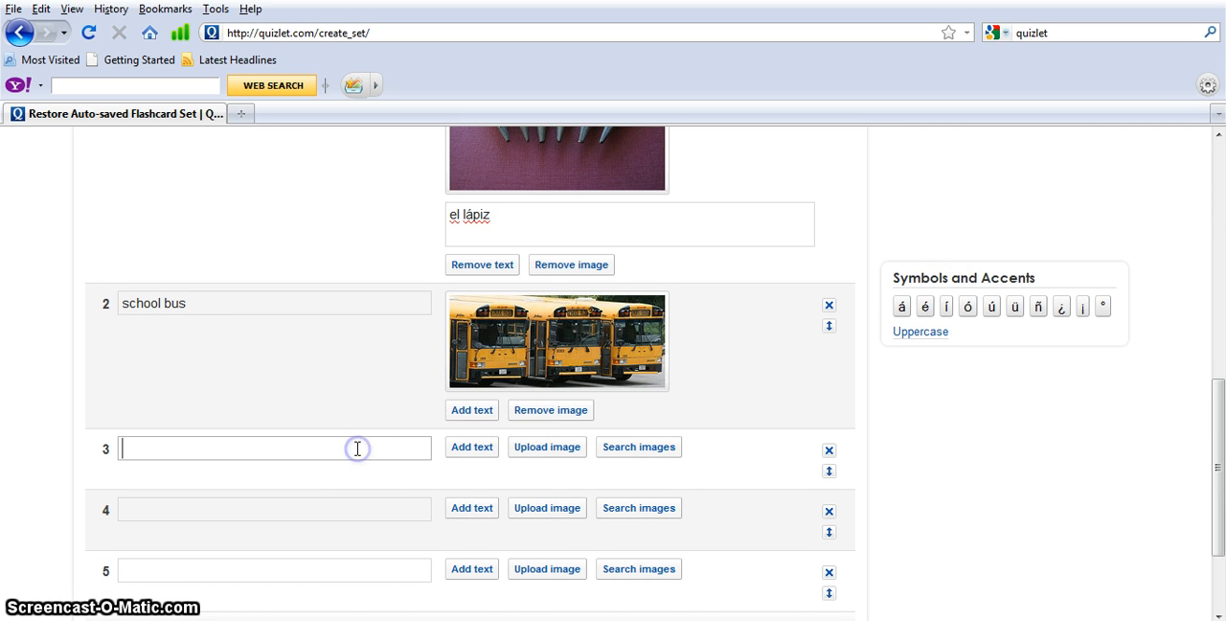
{"action": "type", "text": "n"}
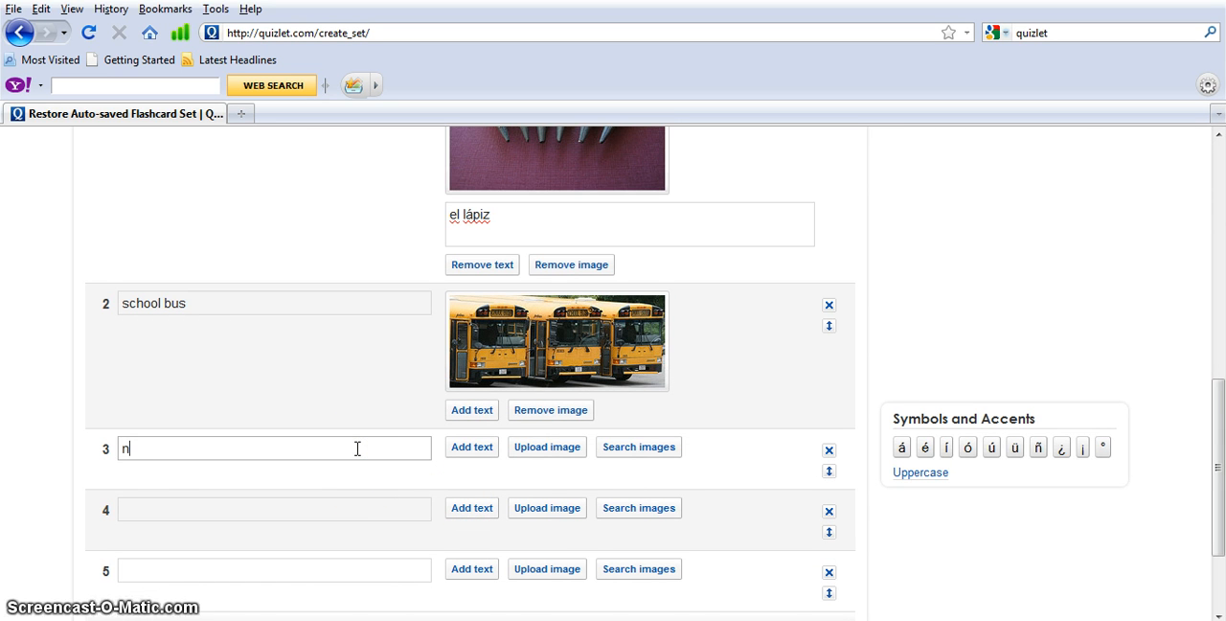
{"action": "type", "text": "oteb"}
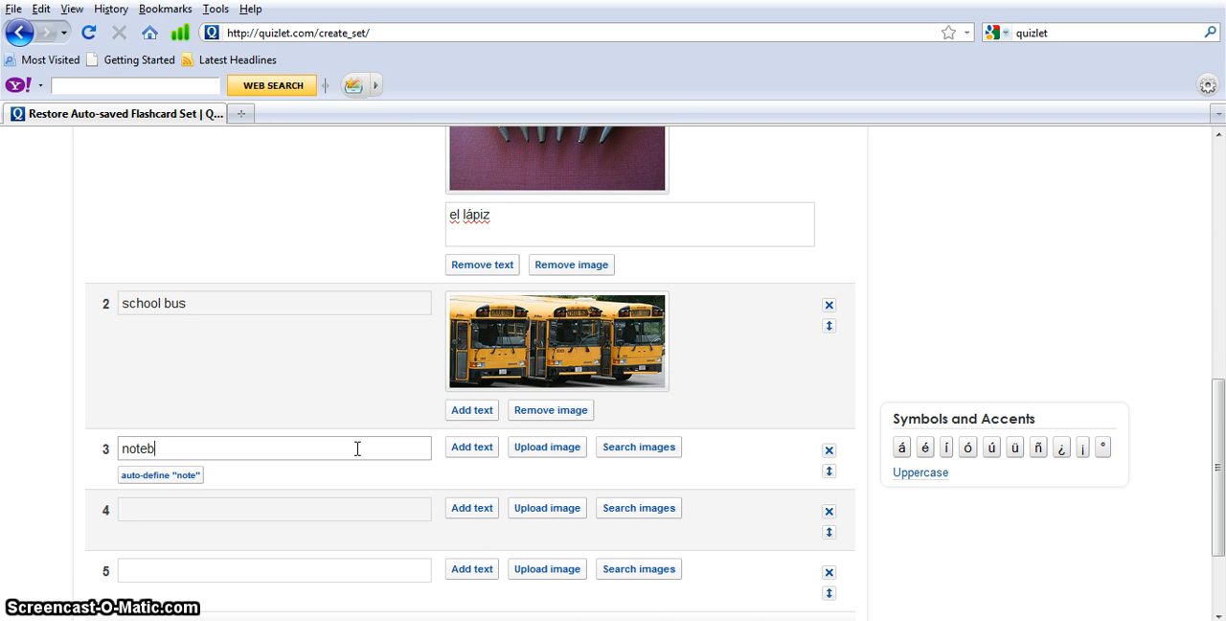
{"action": "type", "text": "ook"}
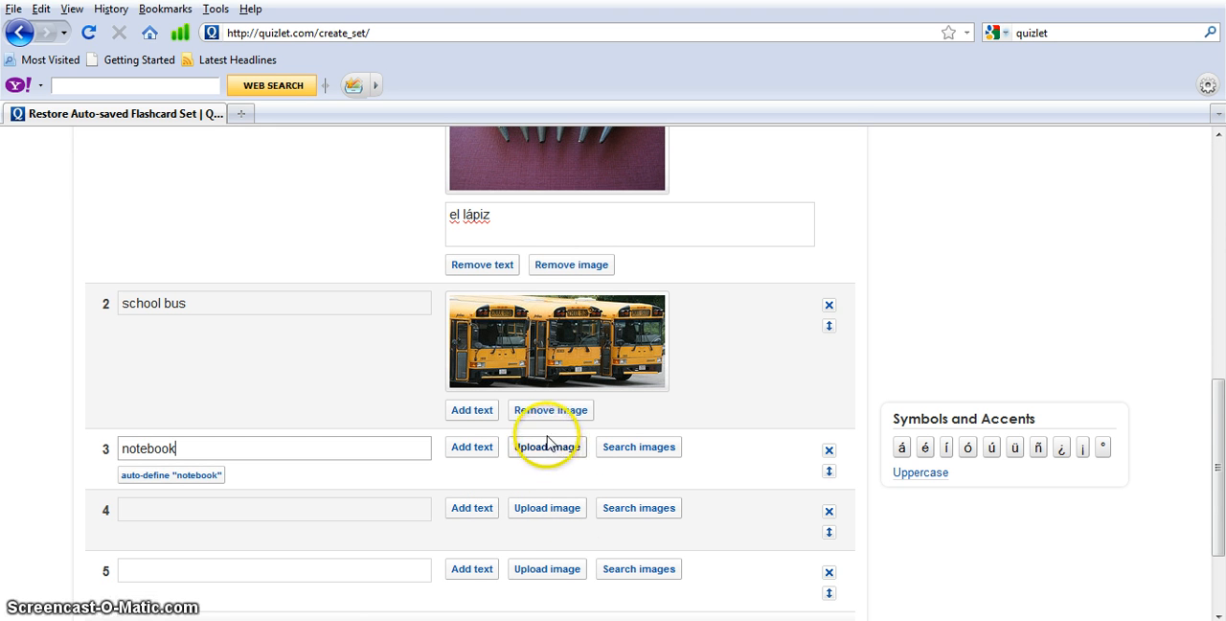
Search images for the notebook card and use the photo of open notebooks fanned out on a wooden table
{"action": "left_click", "coordinate": [614, 452]}
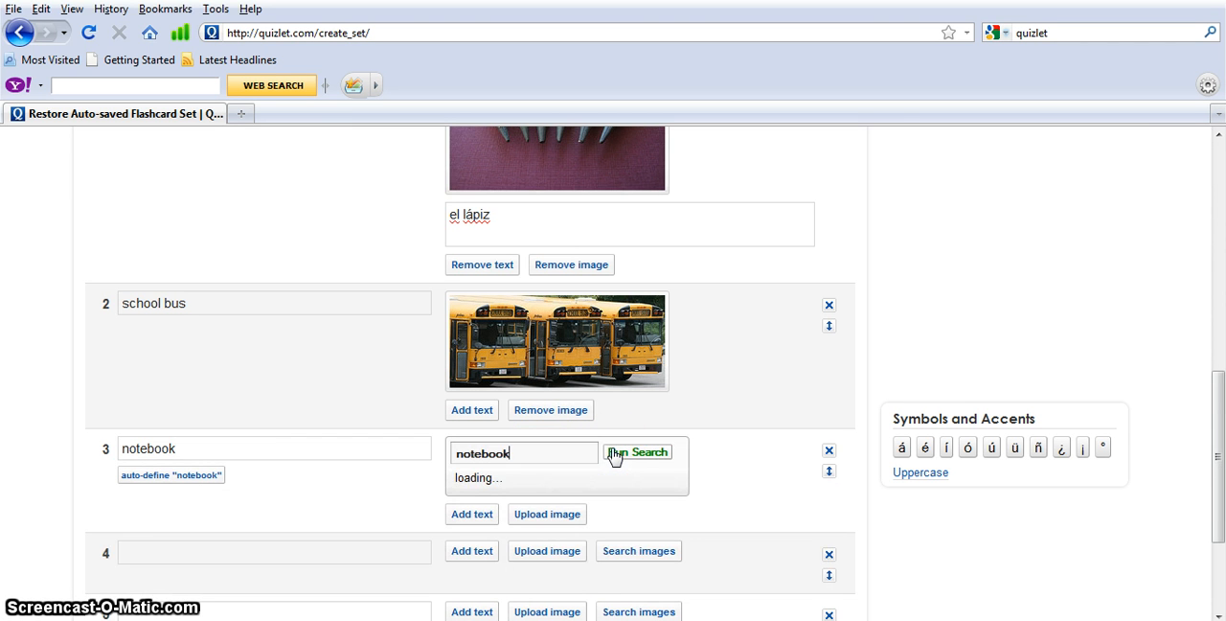
{"action": "left_click", "coordinate": [753, 544]}
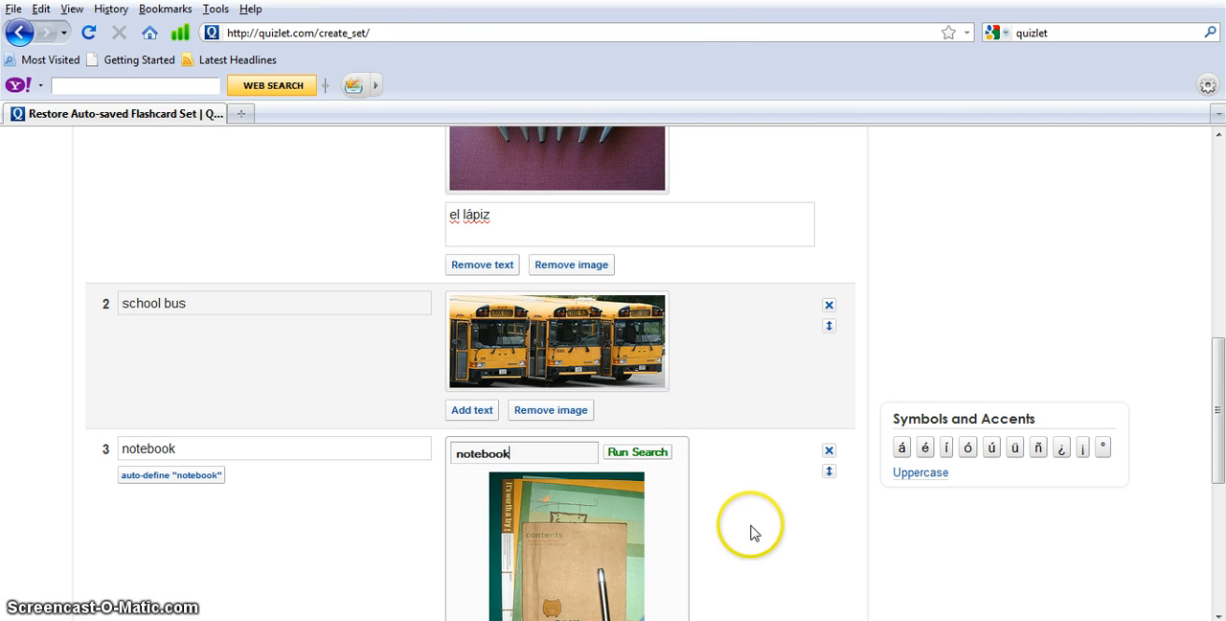
{"action": "scroll", "coordinate": [742, 541], "scroll_direction": "down", "scroll_amount": 4}
{"action": "left_click", "coordinate": [668, 497]}
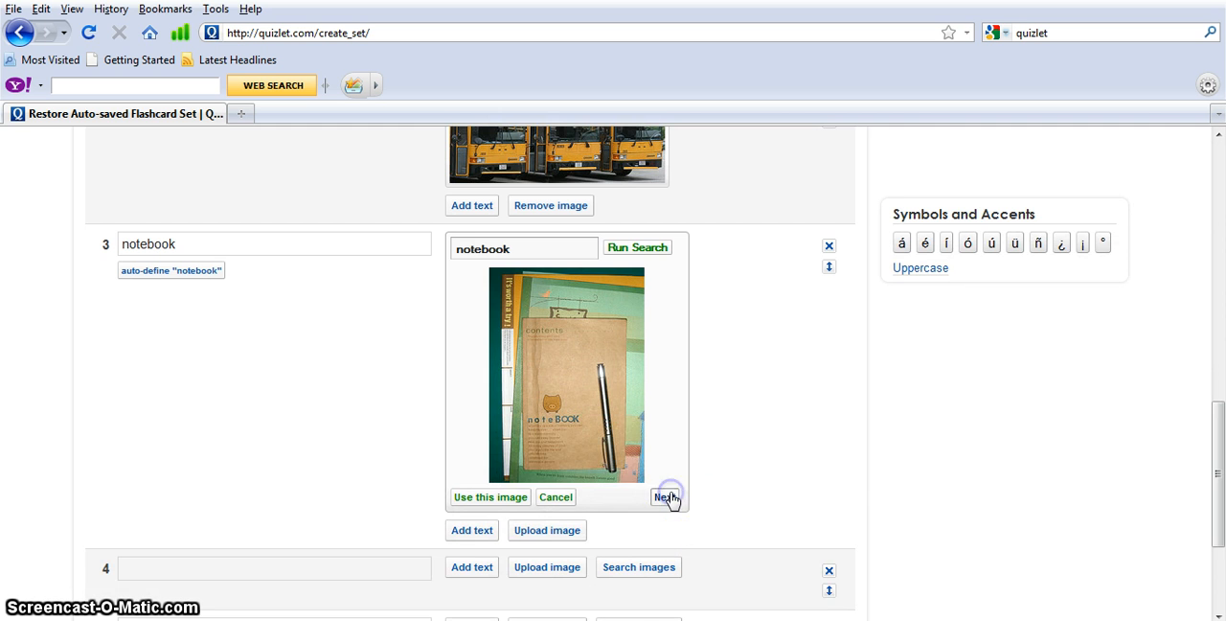
{"action": "left_click", "coordinate": [508, 497]}
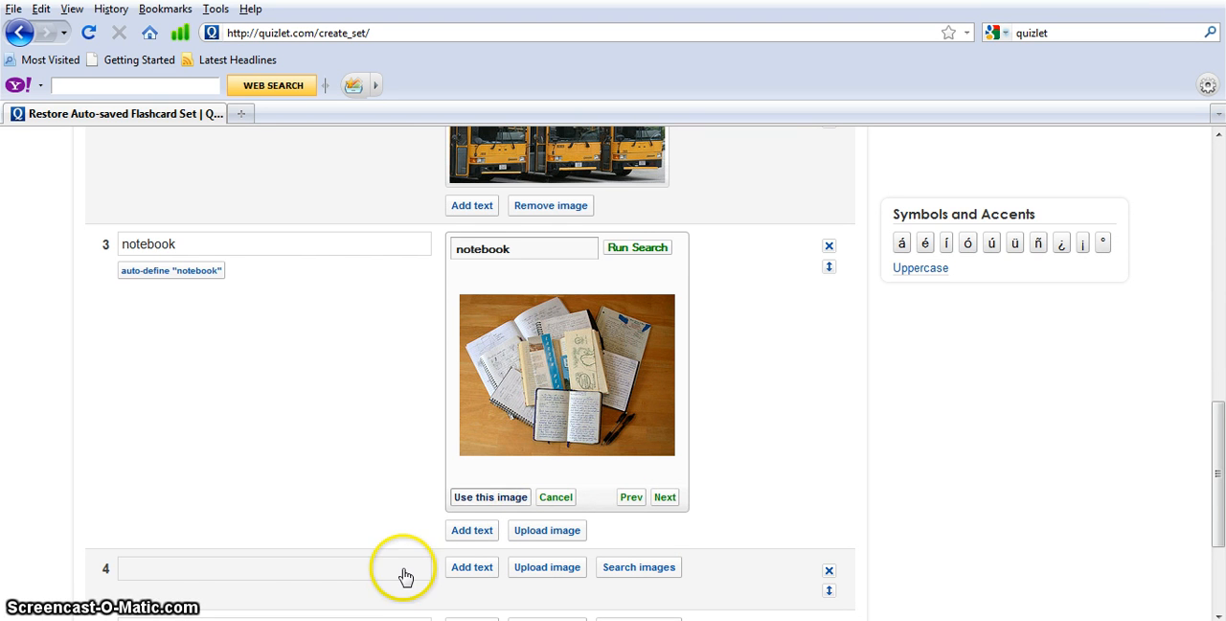
Enter "library" as the fourth card's term
{"action": "left_click", "coordinate": [295, 458]}
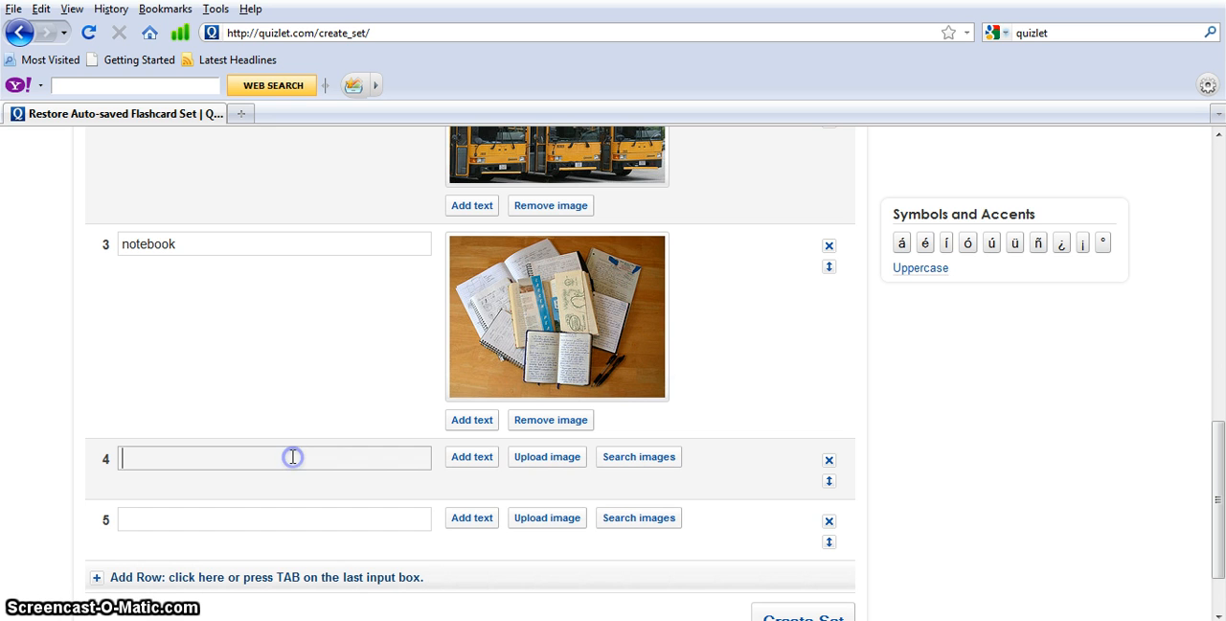
{"action": "type", "text": "librar"}
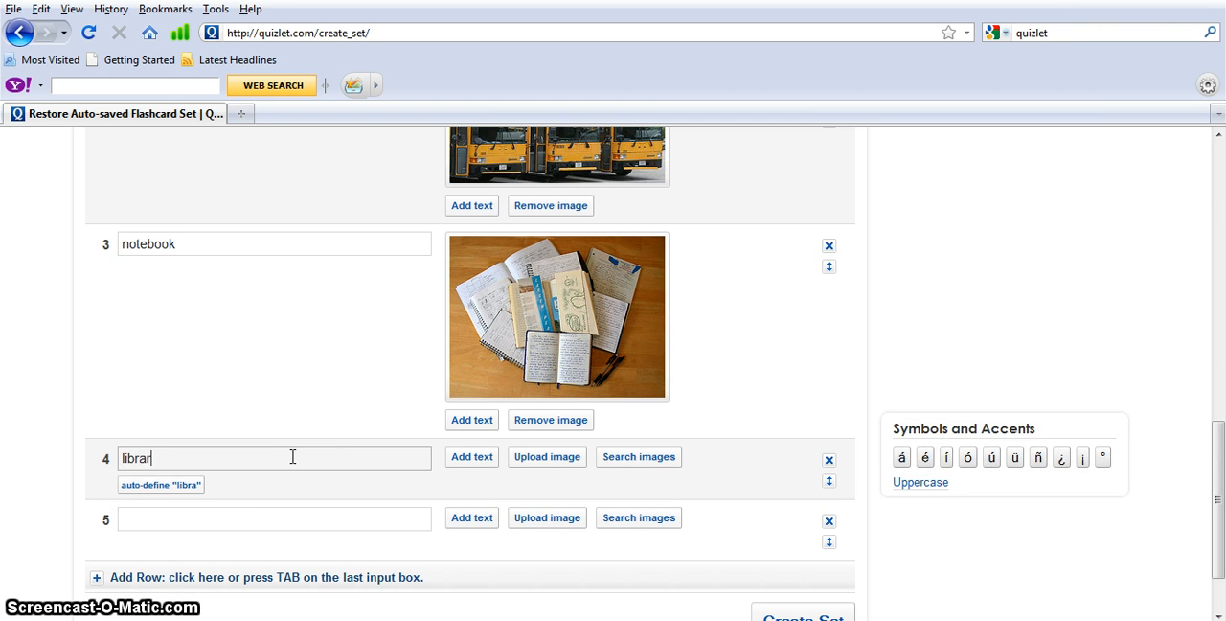
{"action": "type", "text": "y"}
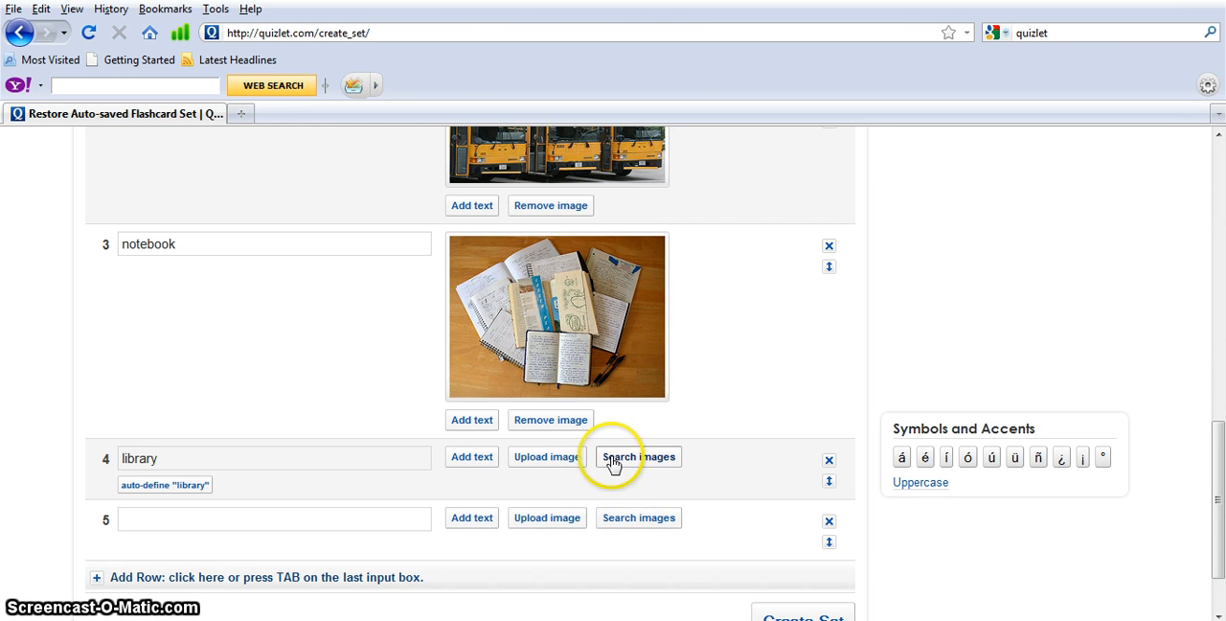
Search images for the library card, browse through the results and use the photo of an aisle beside tall bookshelves
{"action": "left_click", "coordinate": [613, 460]}
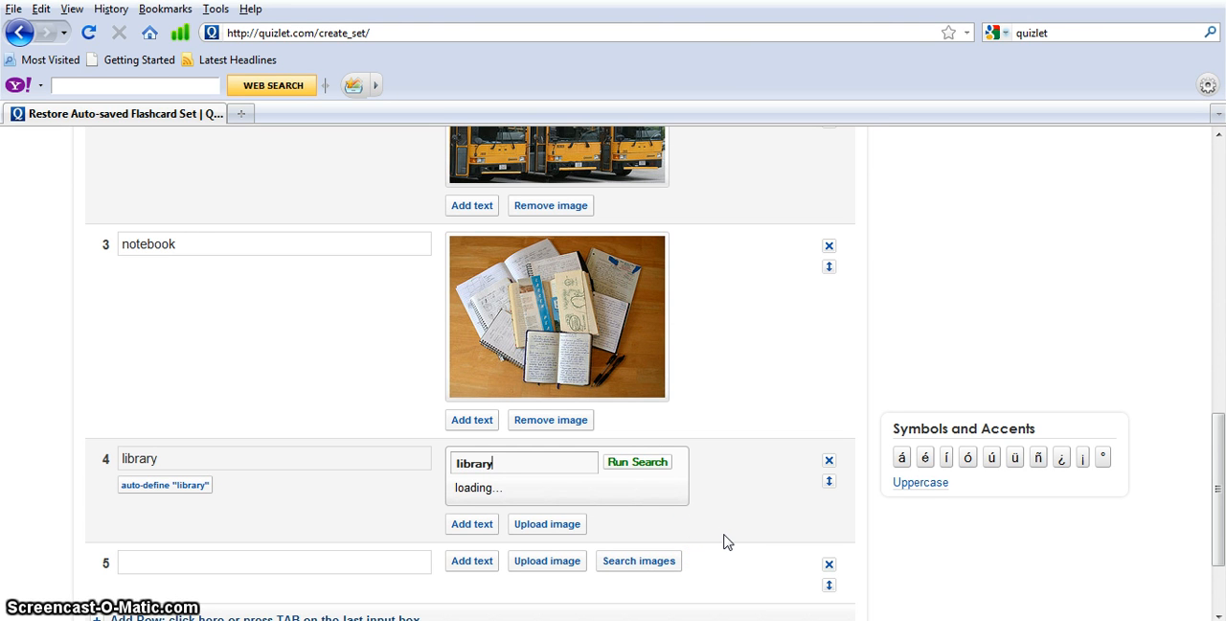
{"action": "scroll", "coordinate": [720, 505], "scroll_direction": "down", "scroll_amount": 4}
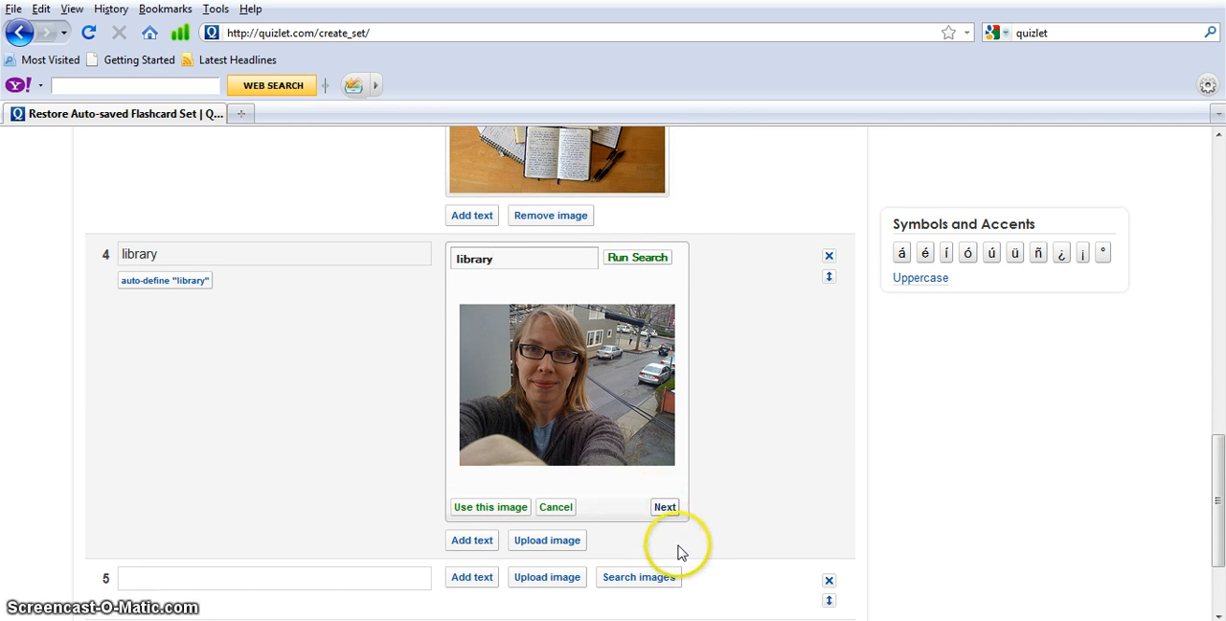
{"action": "left_click", "coordinate": [669, 516]}
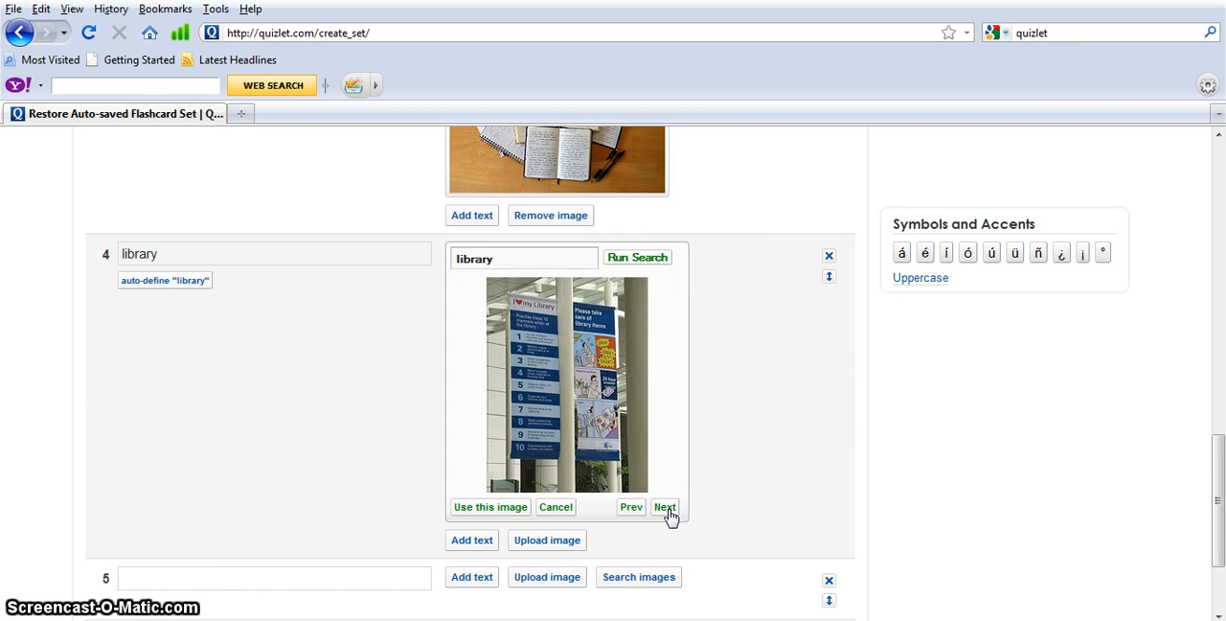
{"action": "left_click", "coordinate": [664, 508]}
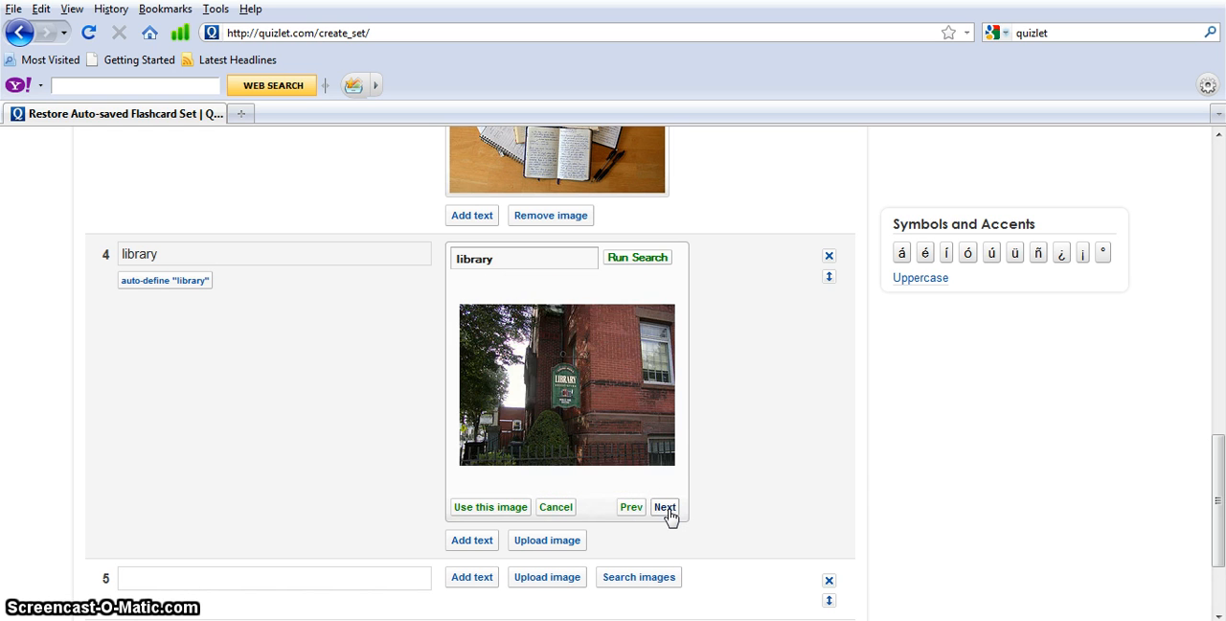
{"action": "left_click", "coordinate": [665, 508]}
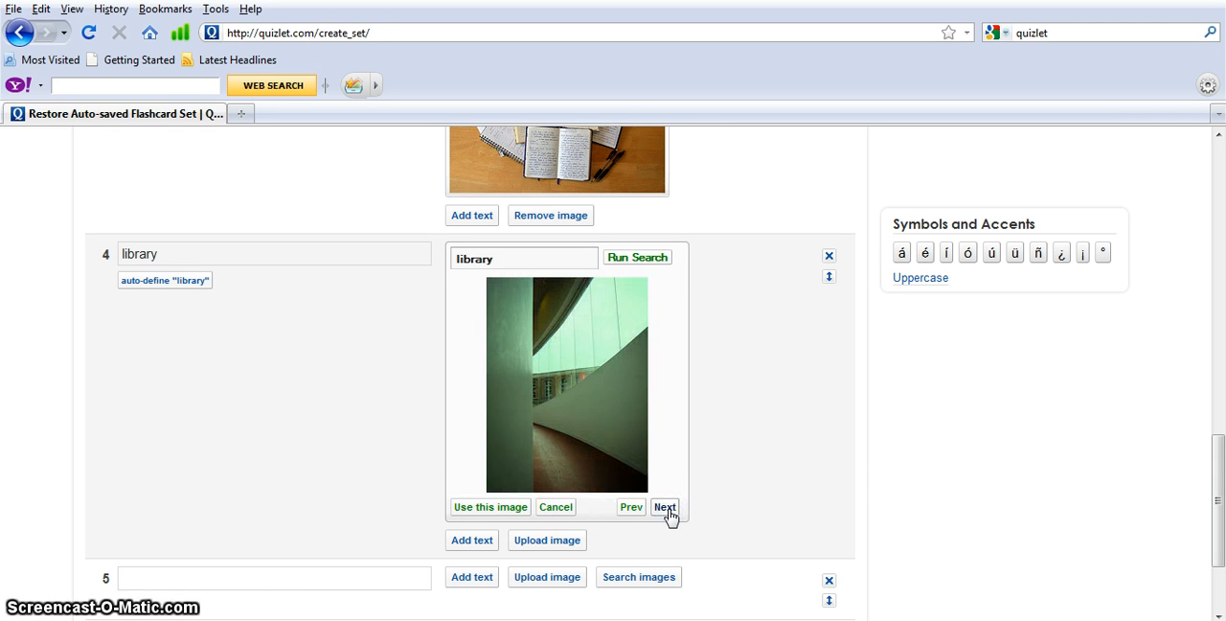
{"action": "left_click", "coordinate": [665, 507]}
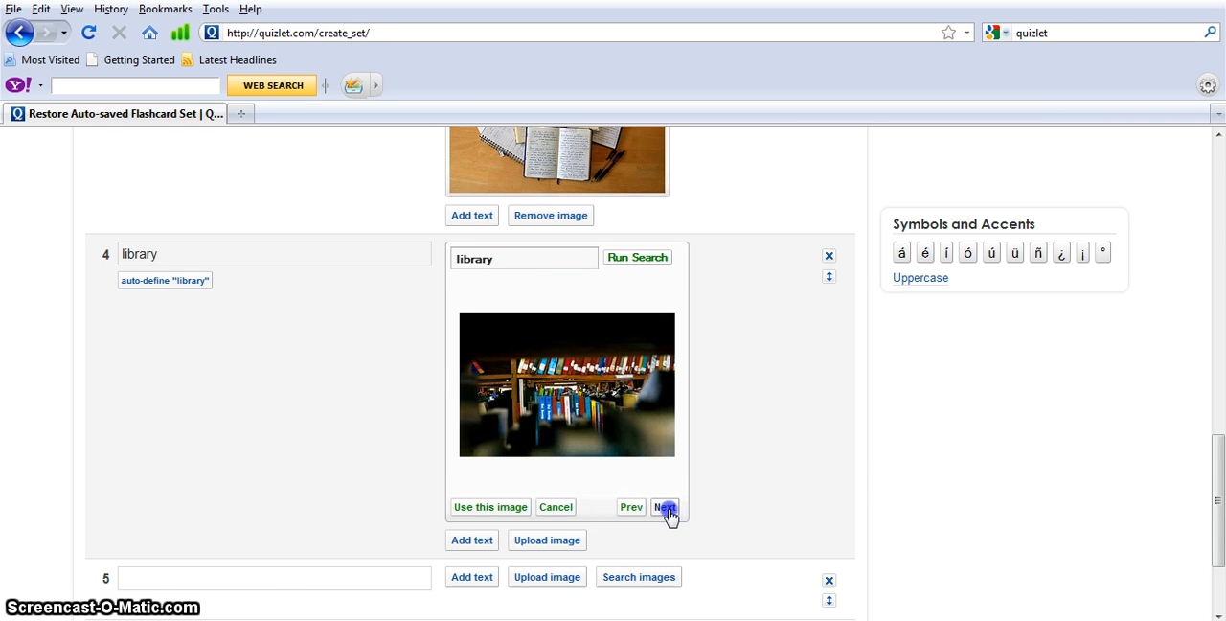
{"action": "left_click", "coordinate": [667, 509]}
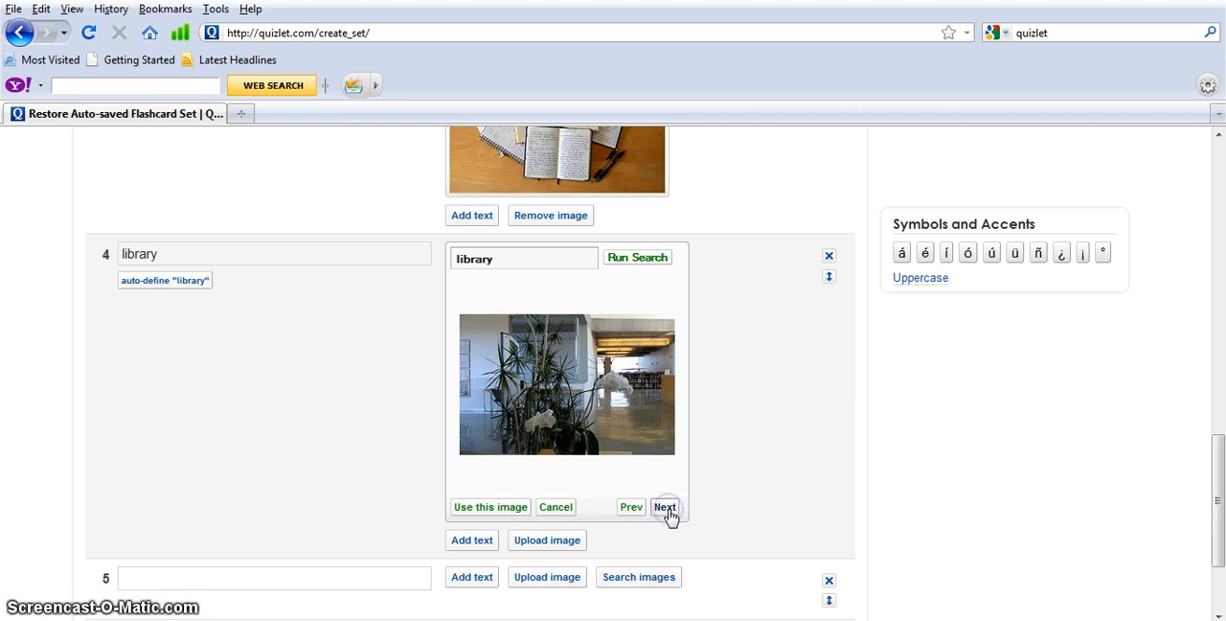
{"action": "left_click", "coordinate": [667, 509]}
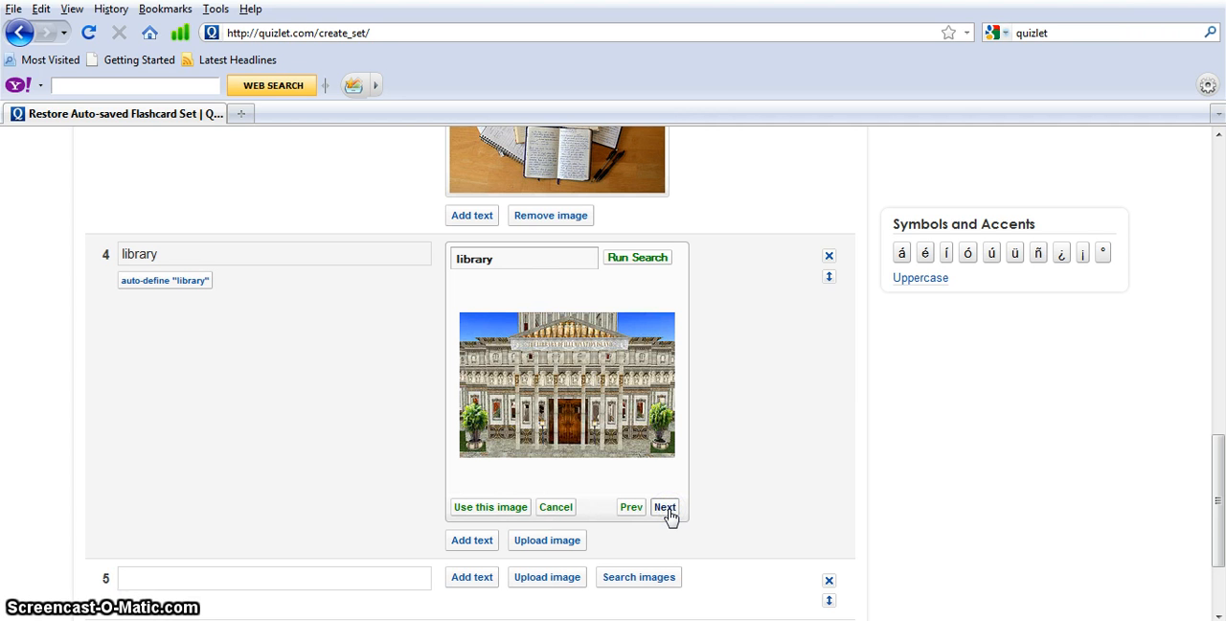
{"action": "left_click", "coordinate": [665, 508]}
{"action": "left_click", "coordinate": [665, 507]}
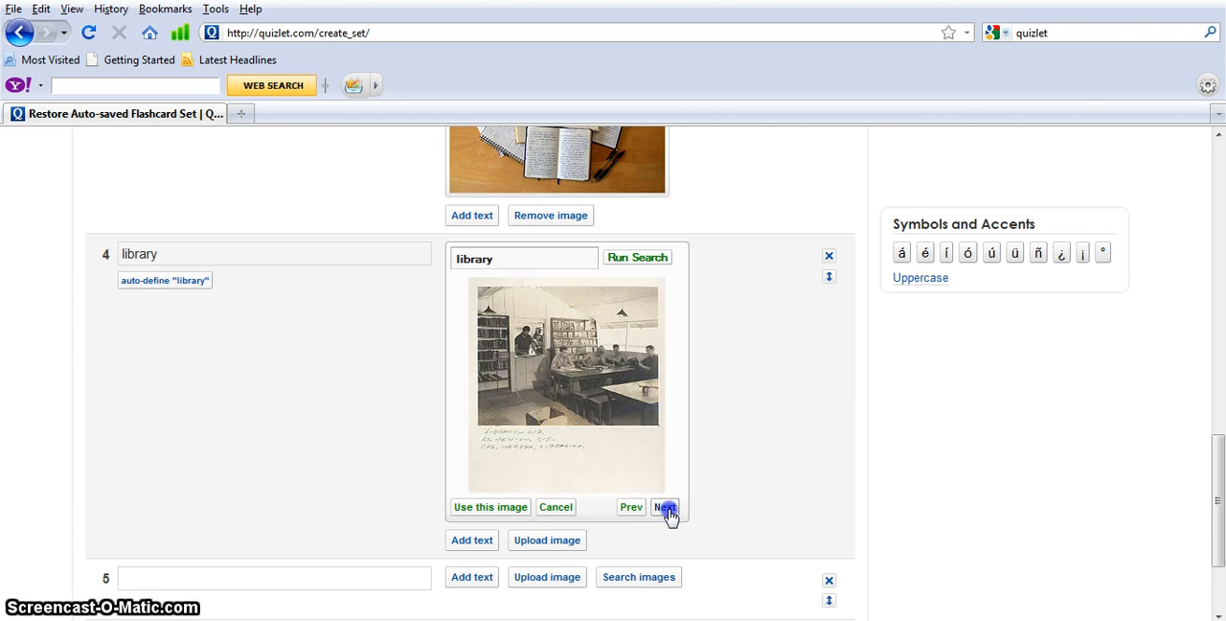
{"action": "left_click", "coordinate": [665, 508]}
{"action": "left_click", "coordinate": [665, 508]}
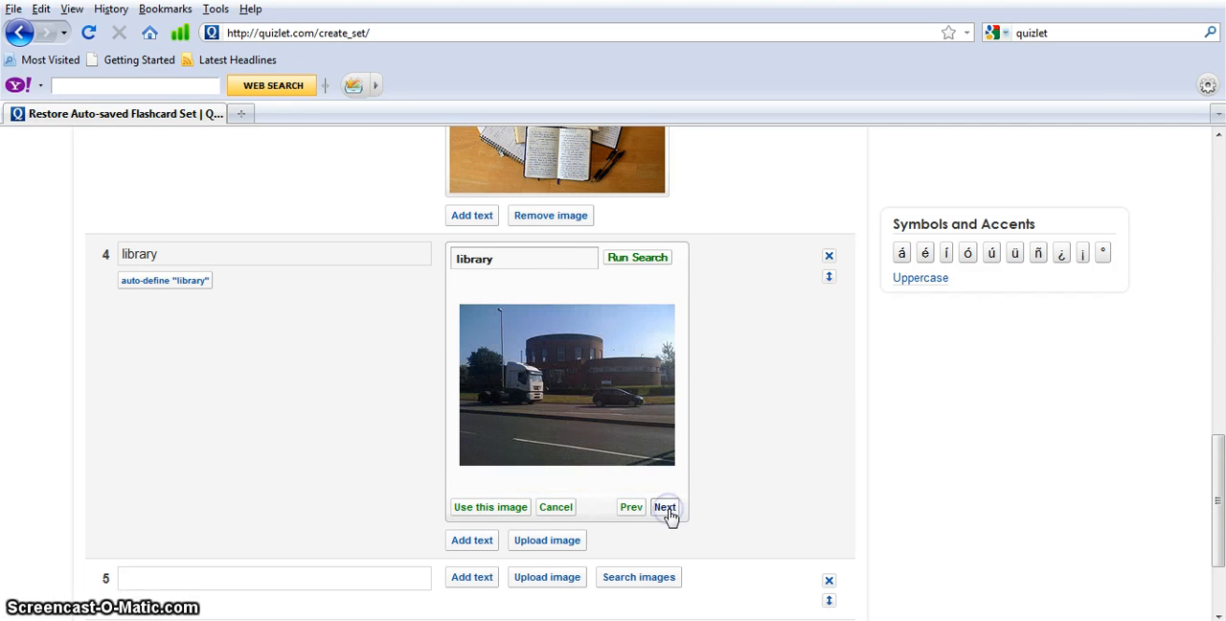
{"action": "left_click", "coordinate": [665, 507]}
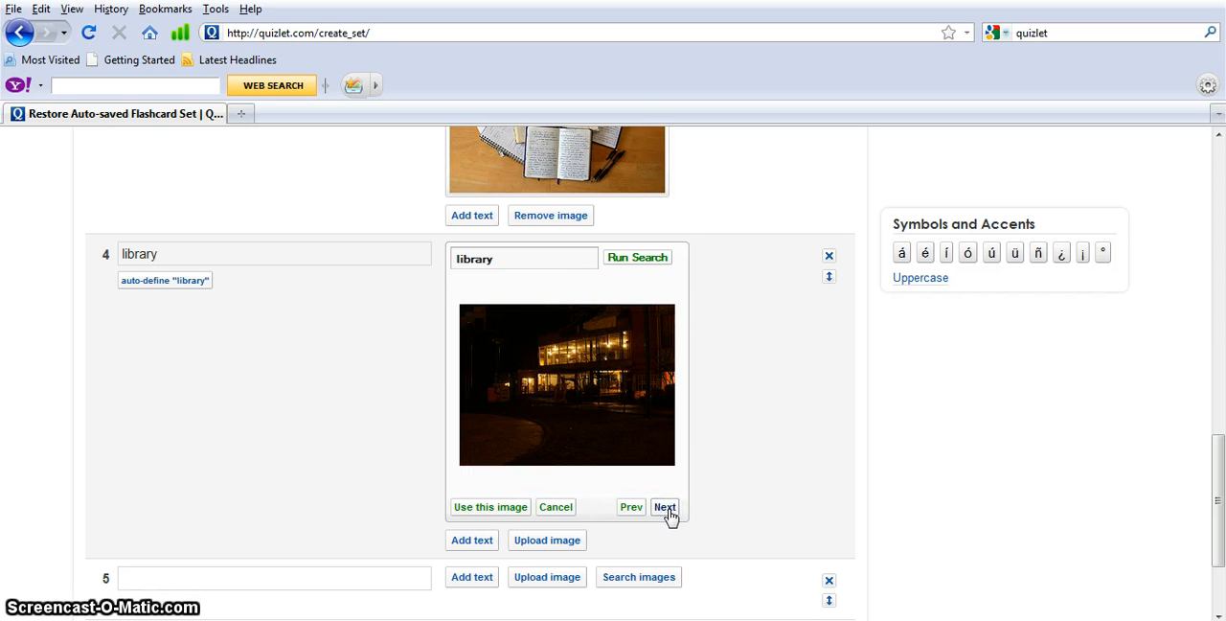
{"action": "left_click", "coordinate": [665, 508]}
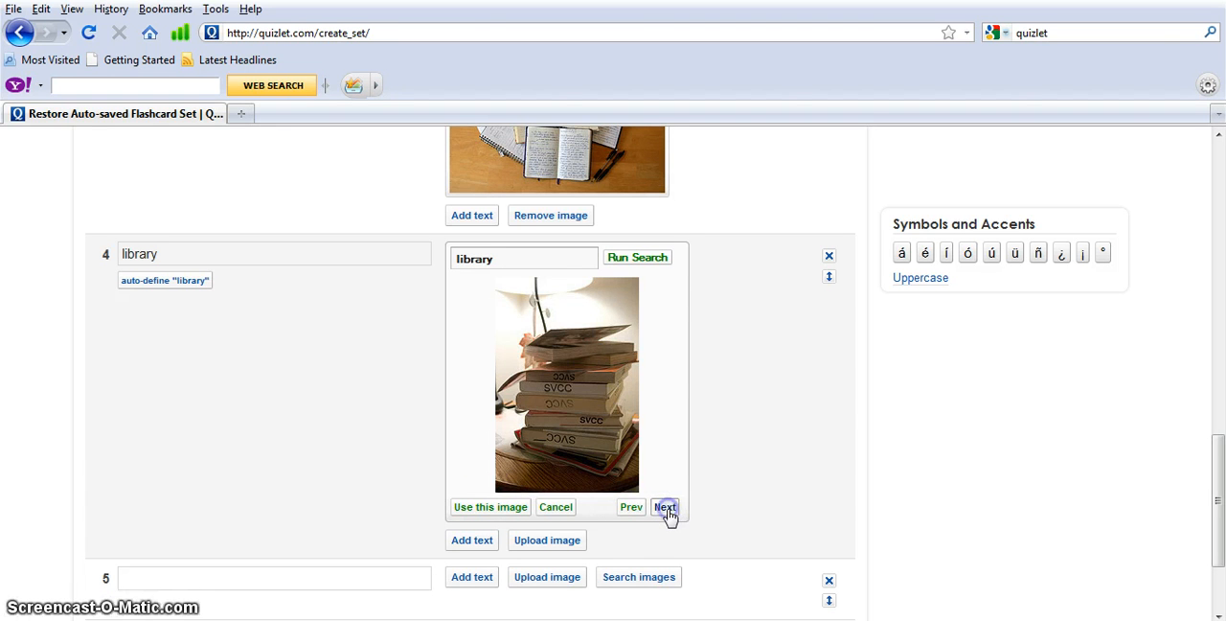
{"action": "left_click", "coordinate": [665, 508]}
{"action": "left_click", "coordinate": [667, 510]}
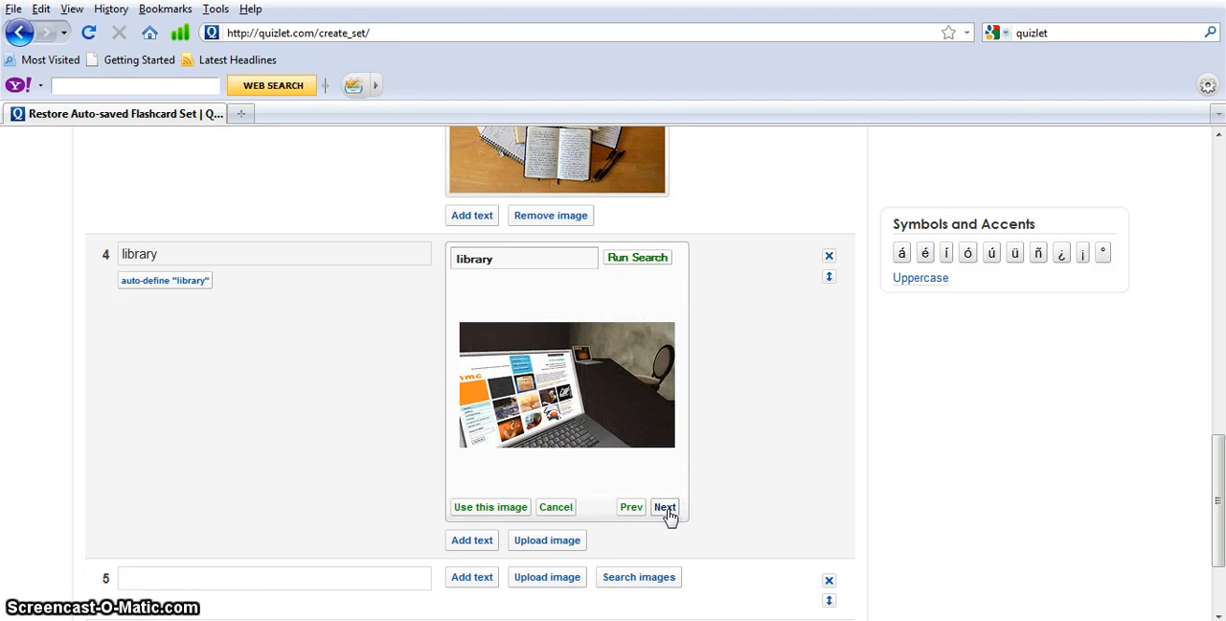
{"action": "left_click", "coordinate": [665, 507]}
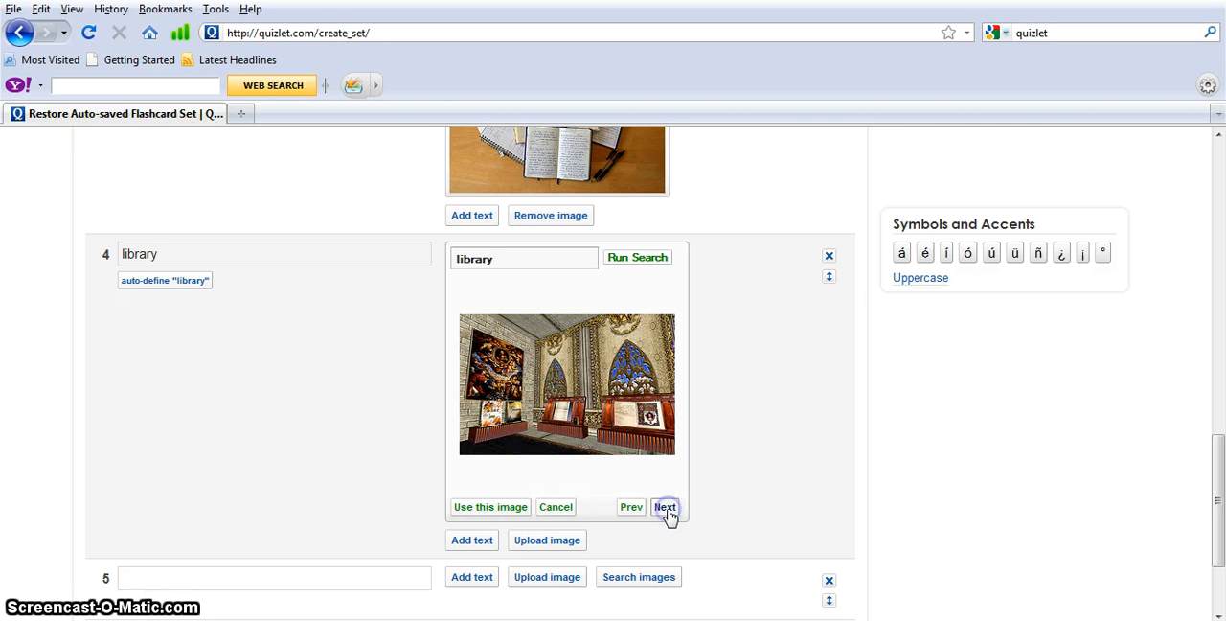
{"action": "left_click", "coordinate": [664, 507]}
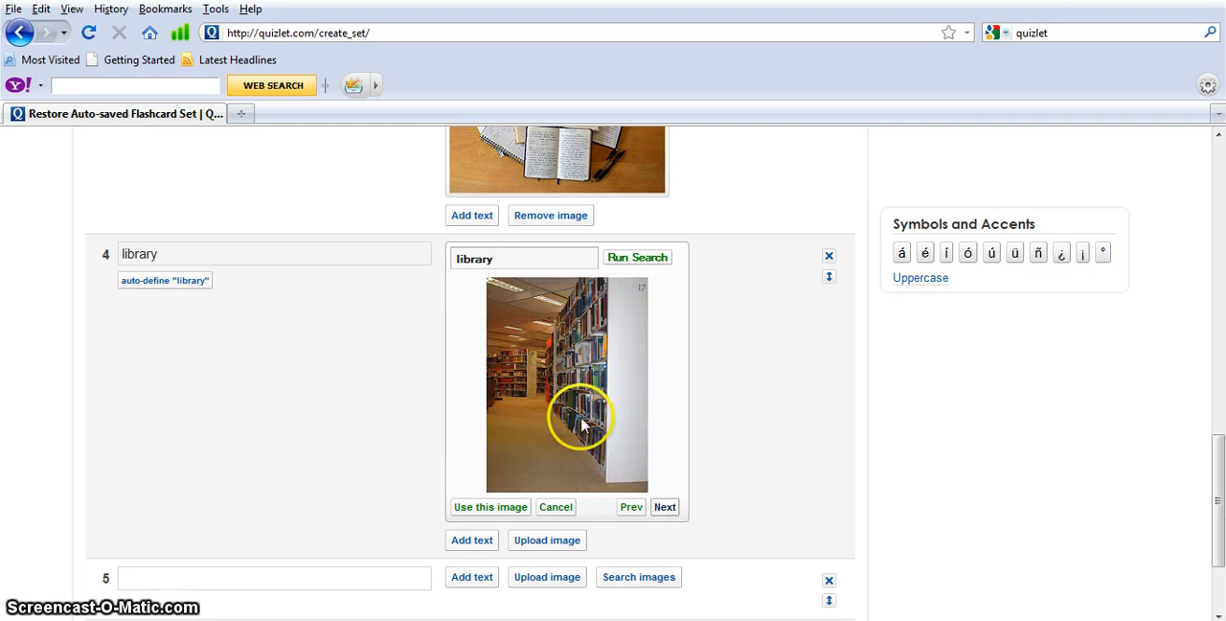
{"action": "left_click", "coordinate": [519, 513]}
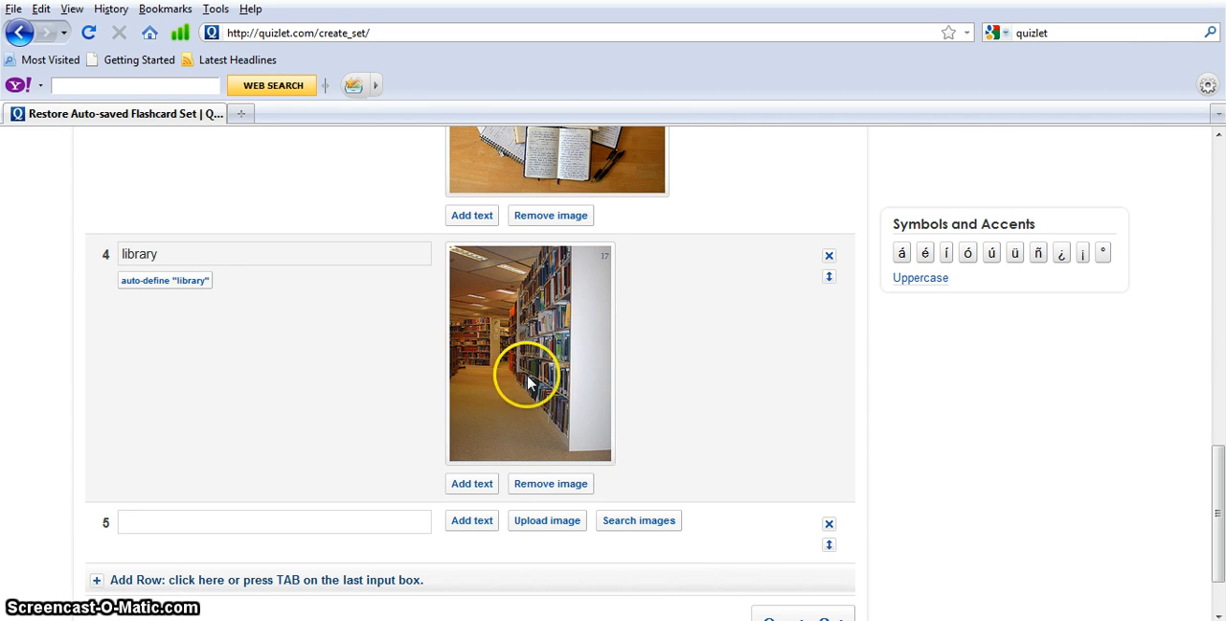
Add the Spanish text "la biblioteca" beneath the library image
{"action": "left_click", "coordinate": [488, 490]}
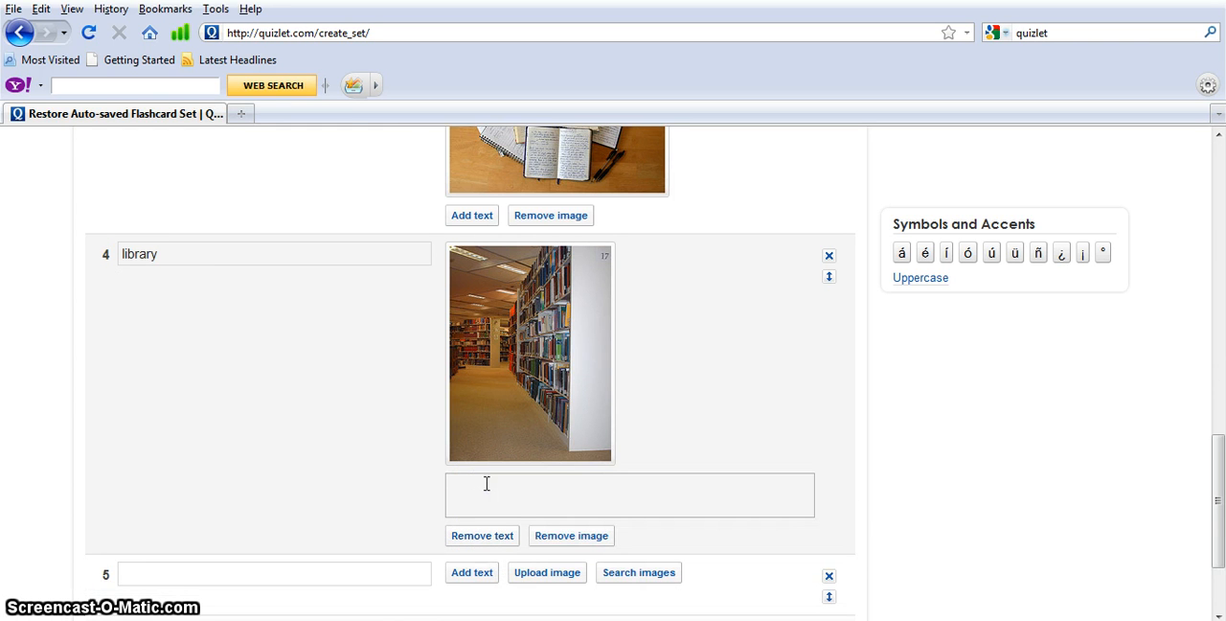
{"action": "left_click", "coordinate": [495, 497]}
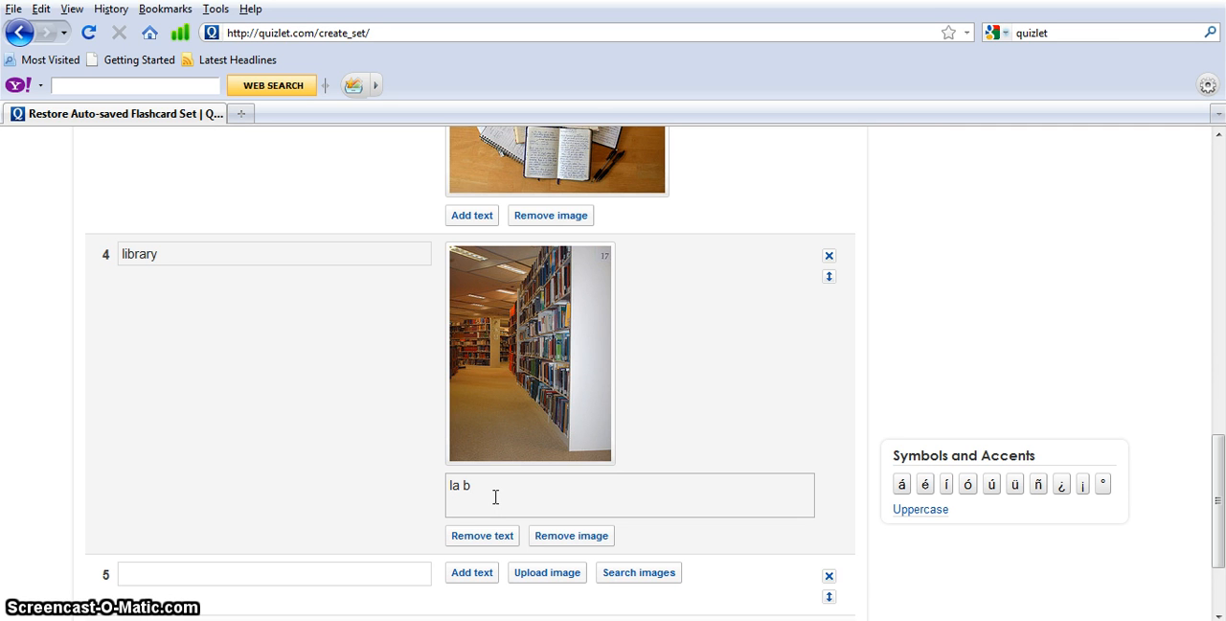
{"action": "type", "text": "la biblioteca"}
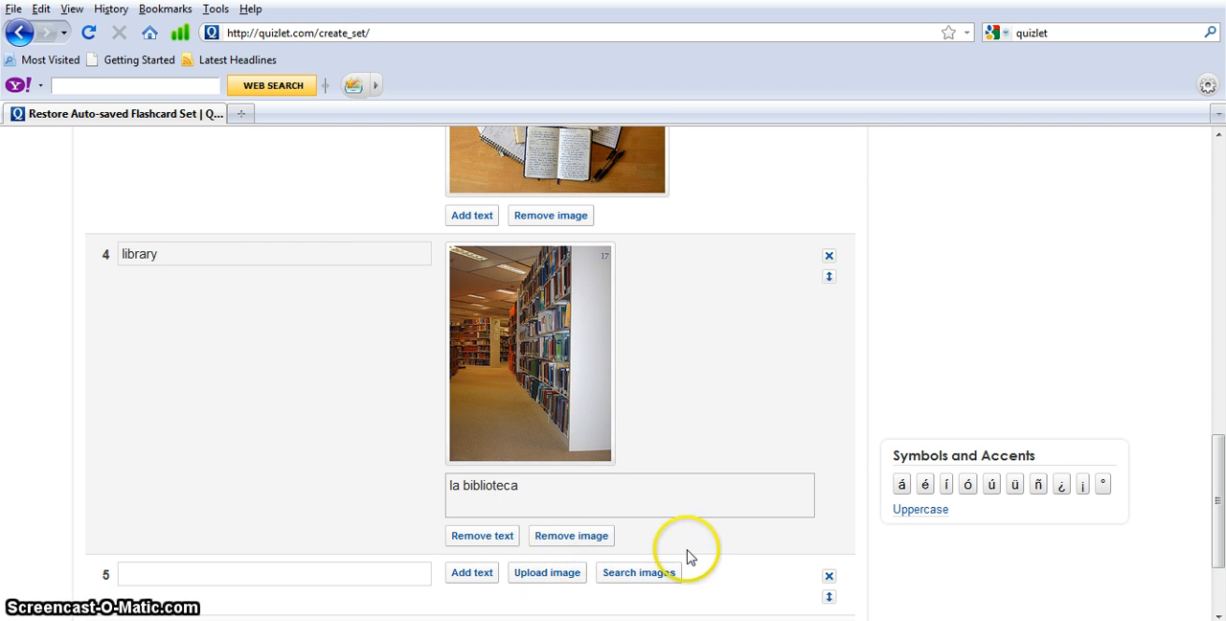
Add a sixth, empty card row at the end of the flashcard list
{"action": "left_click", "coordinate": [1219, 613]}
{"action": "left_click", "coordinate": [1219, 614]}
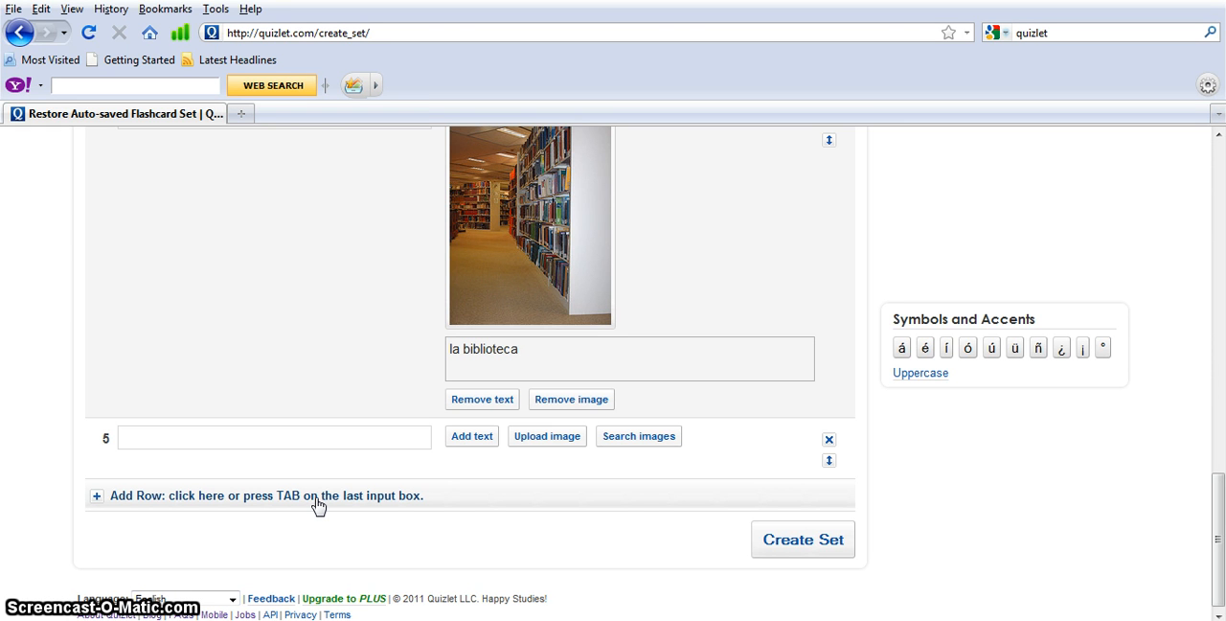
{"action": "left_click", "coordinate": [319, 505]}
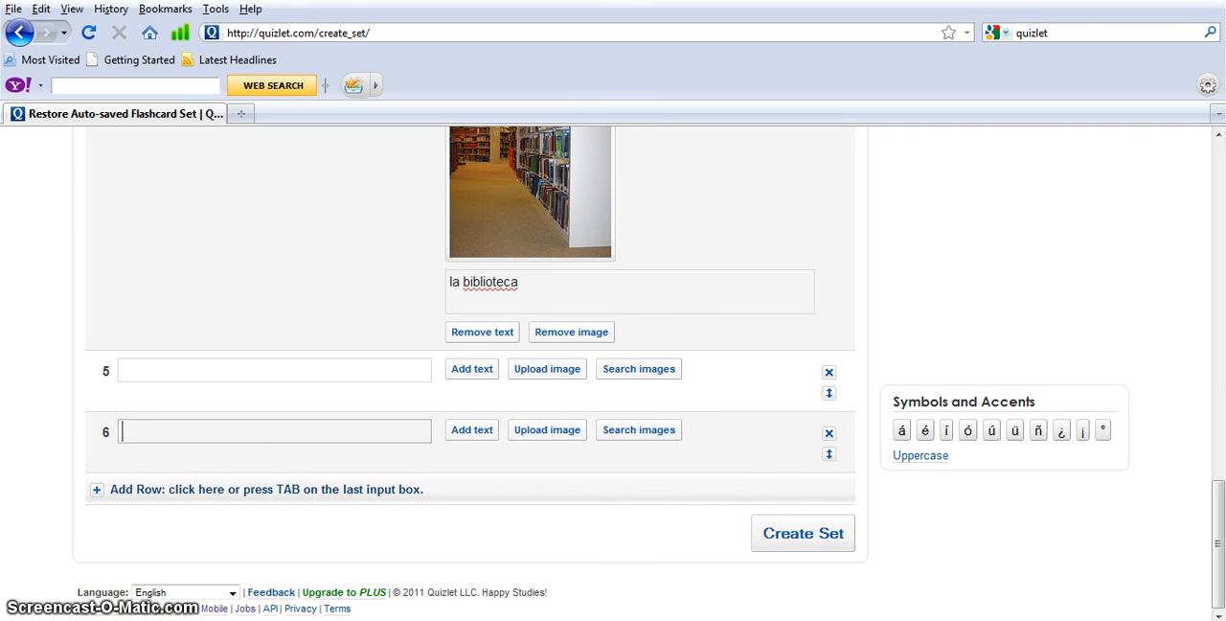
Try to create the flashcard set, and look back over the entered cards
{"action": "left_click", "coordinate": [819, 543]}
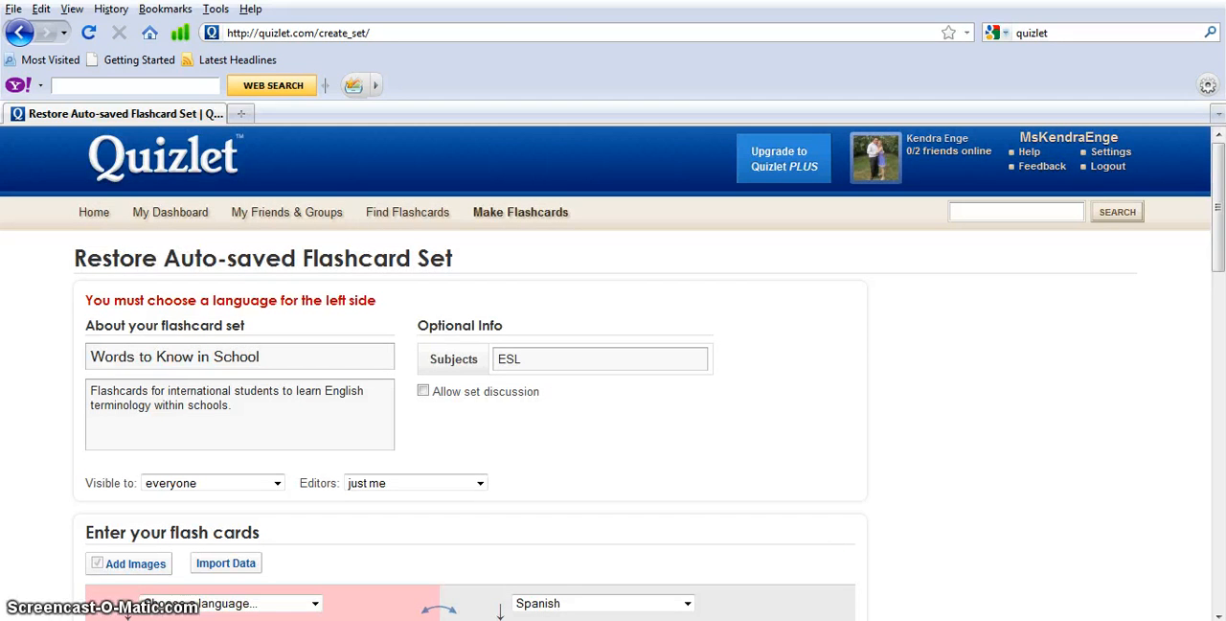
{"action": "left_click", "coordinate": [1218, 613]}
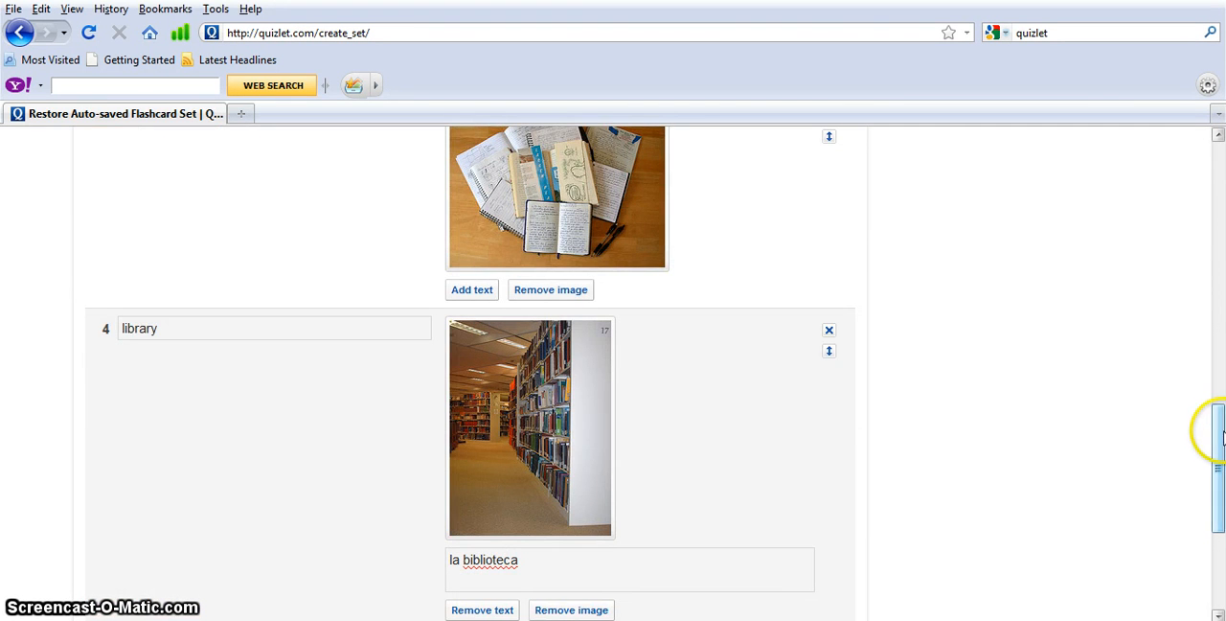
{"action": "left_click_drag", "start_coordinate": [1217, 436], "coordinate": [1220, 207]}
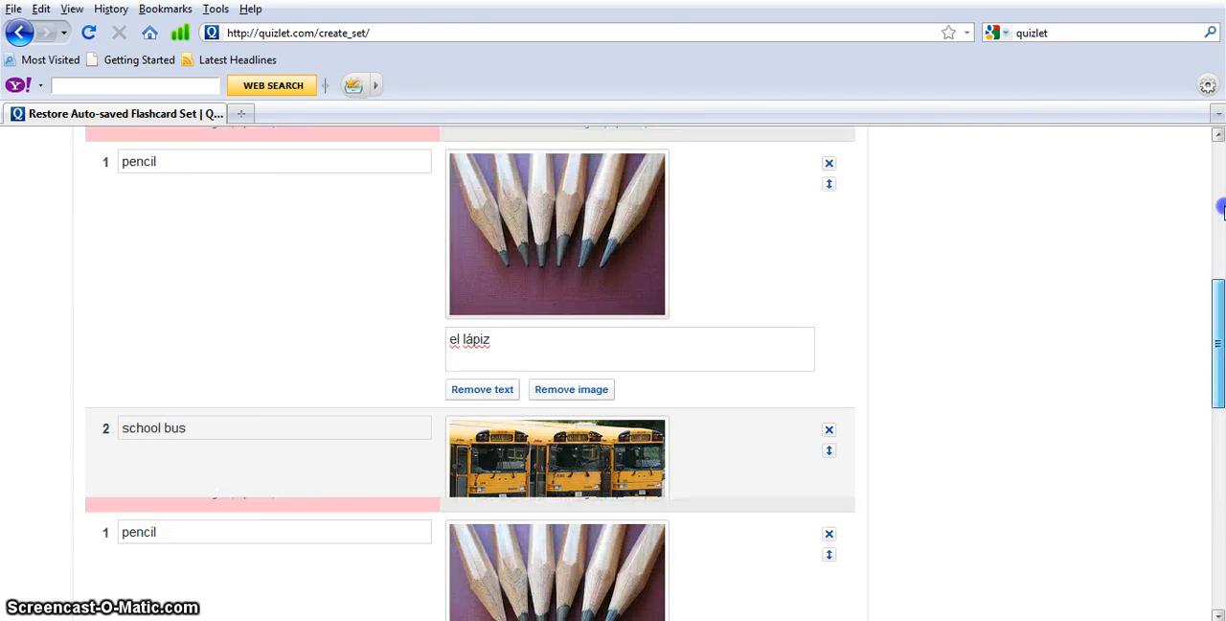
Set the language of the term side, which holds words such as pencil and notebook, to English
{"action": "scroll", "coordinate": [288, 463], "scroll_direction": "down", "scroll_amount": 9}
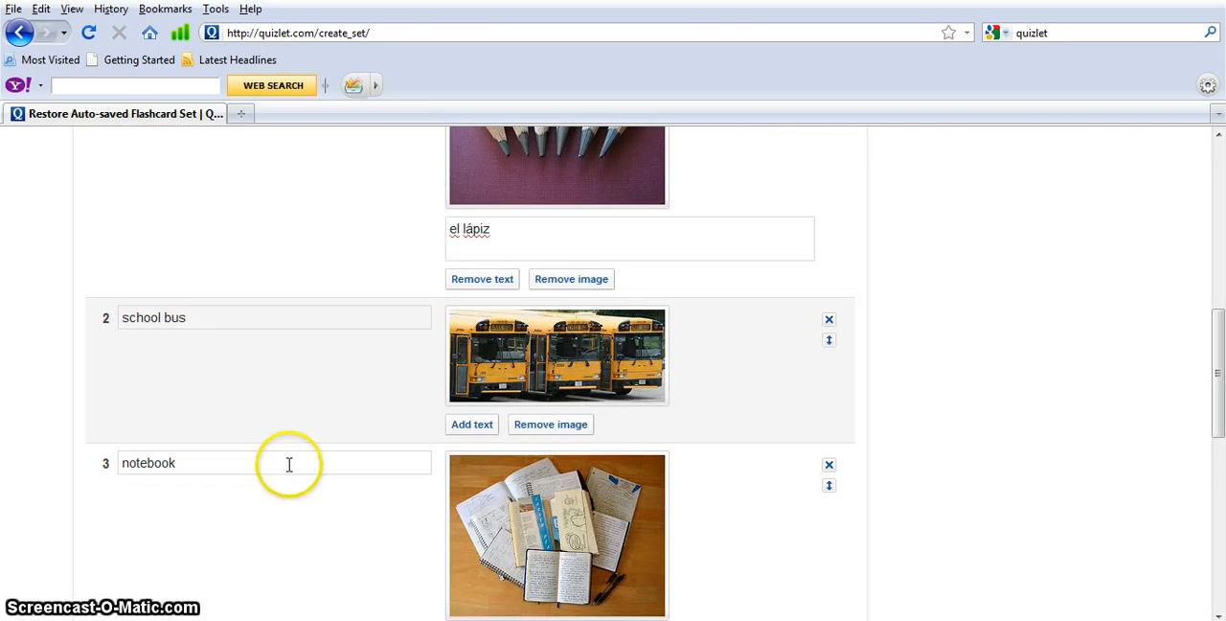
{"action": "left_click_drag", "start_coordinate": [1222, 429], "coordinate": [1222, 257]}
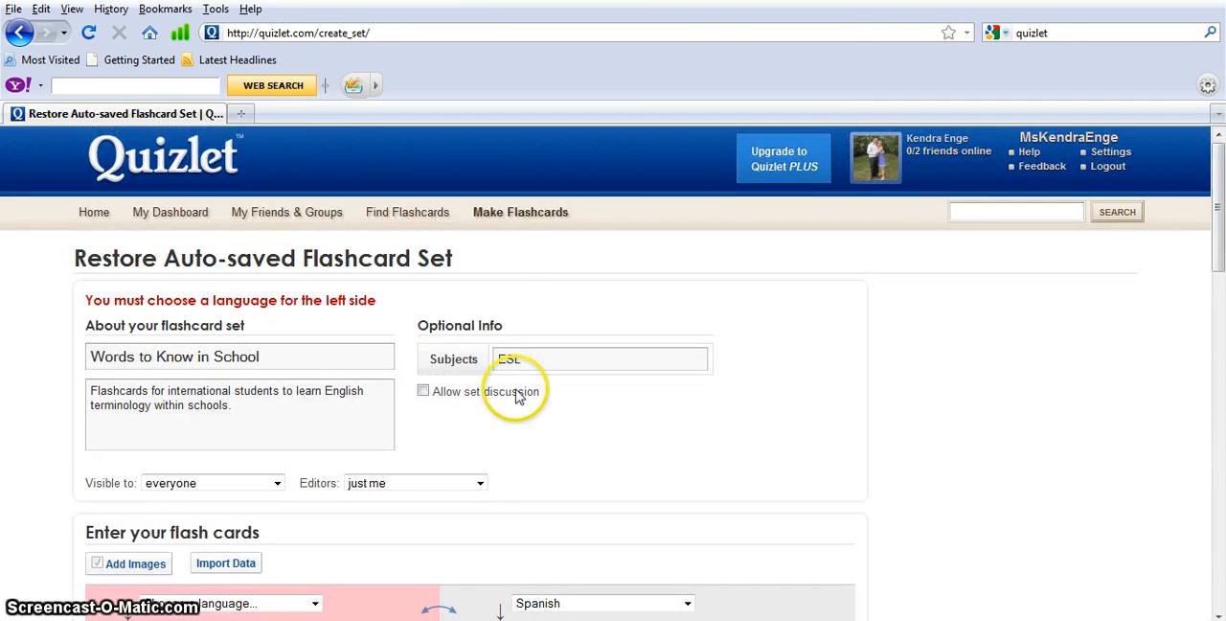
{"action": "left_click", "coordinate": [314, 604]}
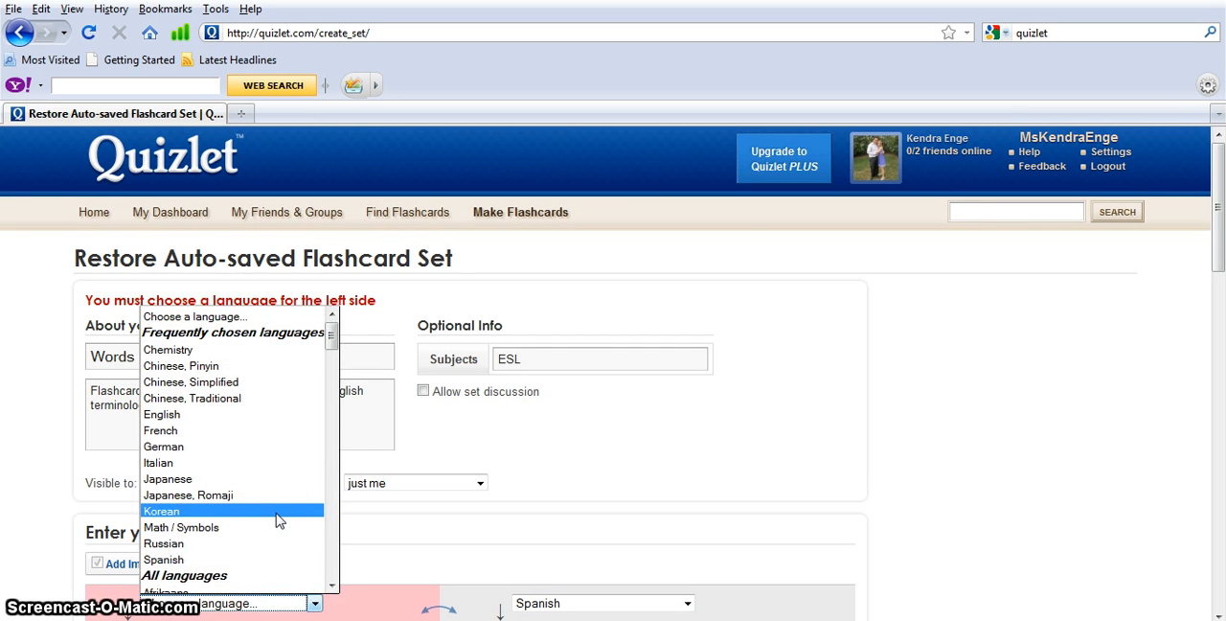
{"action": "left_click", "coordinate": [268, 414]}
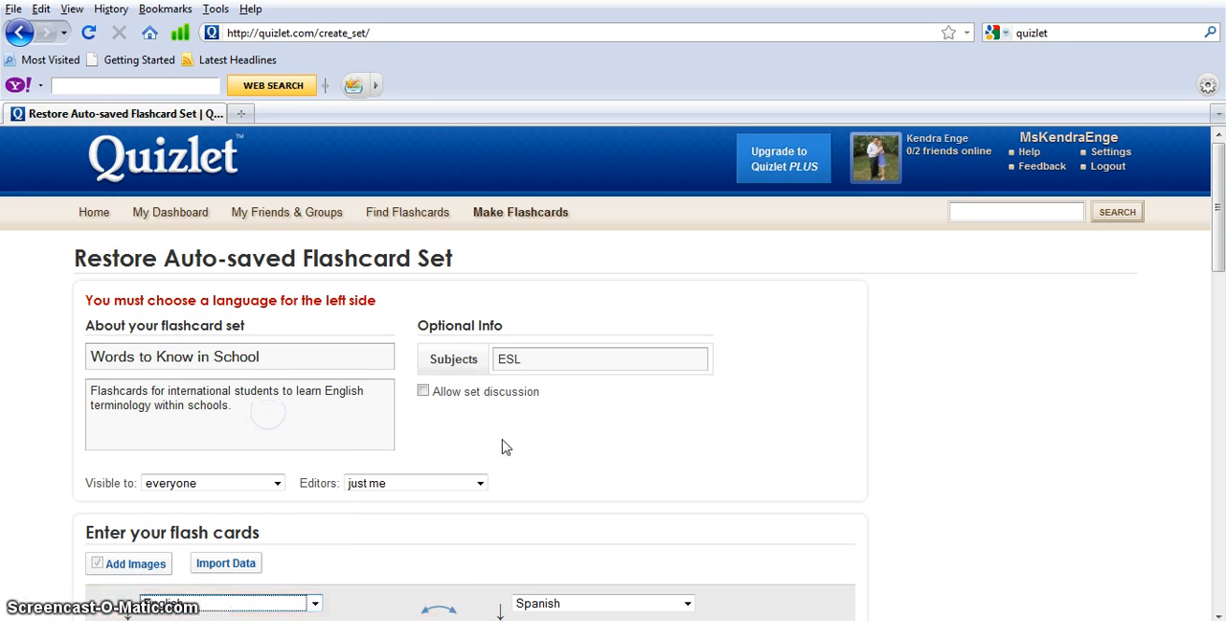
Create the flashcard set from the entered cards, with English terms and Spanish definitions
{"action": "left_click", "coordinate": [1218, 614]}
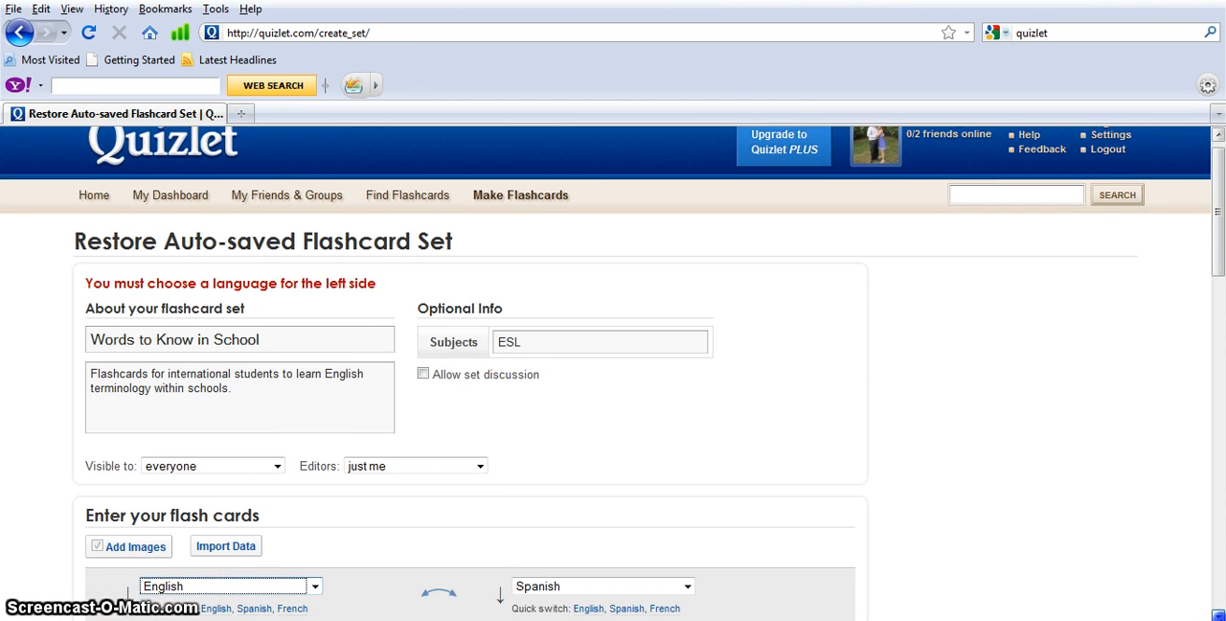
{"action": "scroll", "coordinate": [1219, 614], "scroll_direction": "down", "scroll_amount": 5}
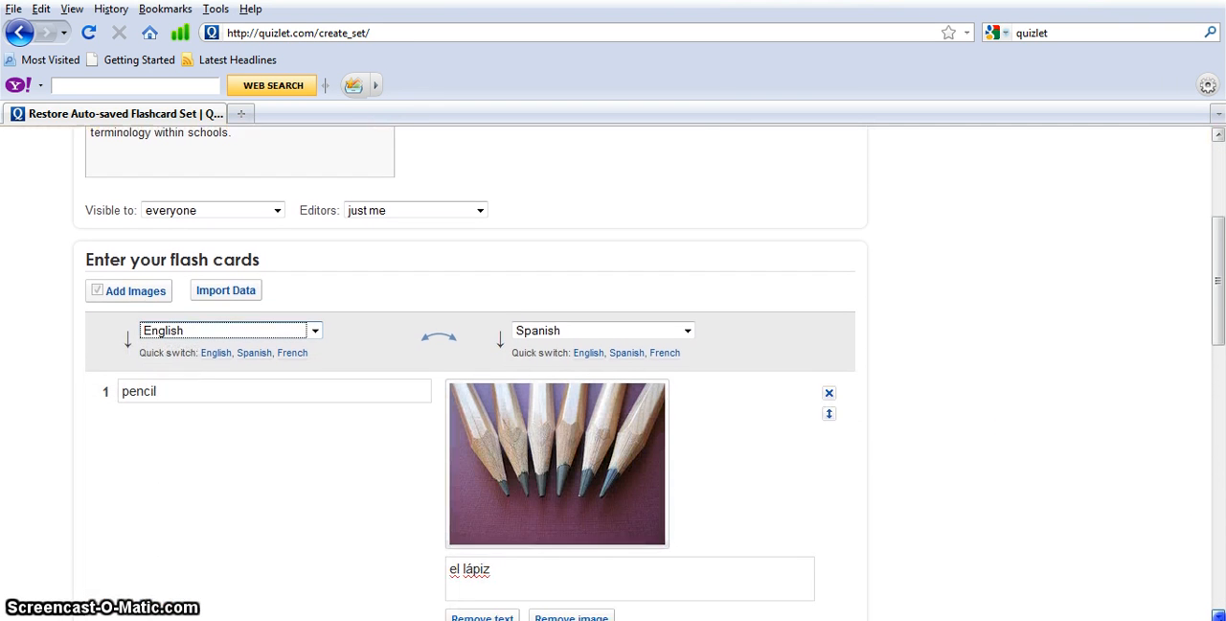
{"action": "scroll", "coordinate": [1218, 614], "scroll_direction": "down", "scroll_amount": 6}
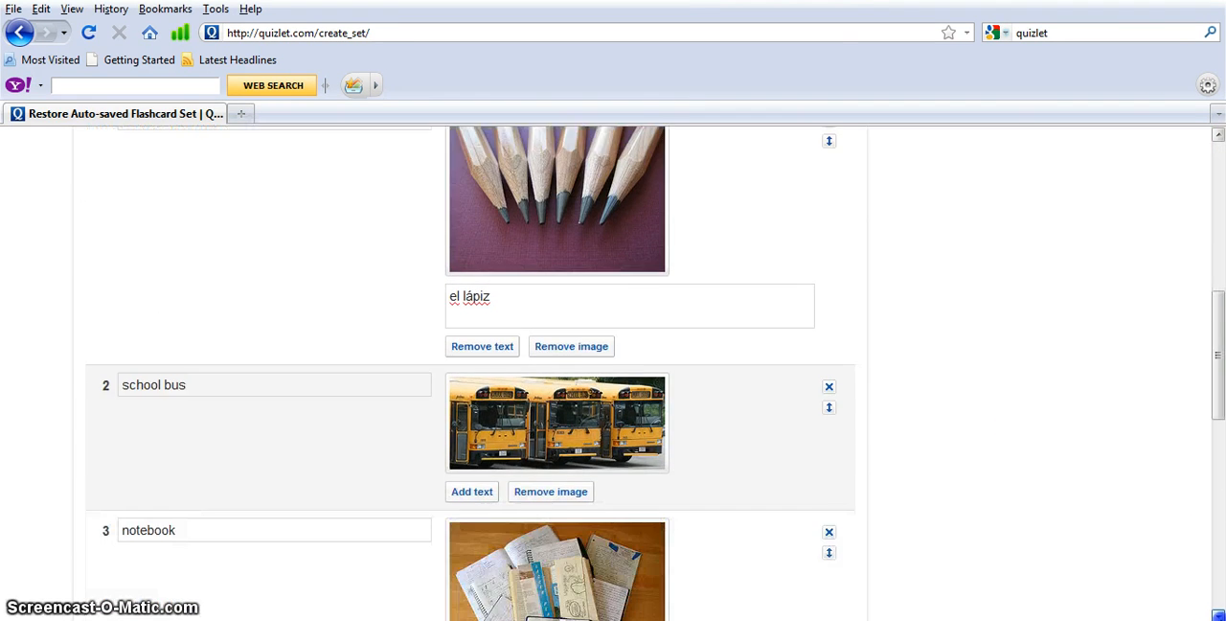
{"action": "left_click", "coordinate": [1219, 433]}
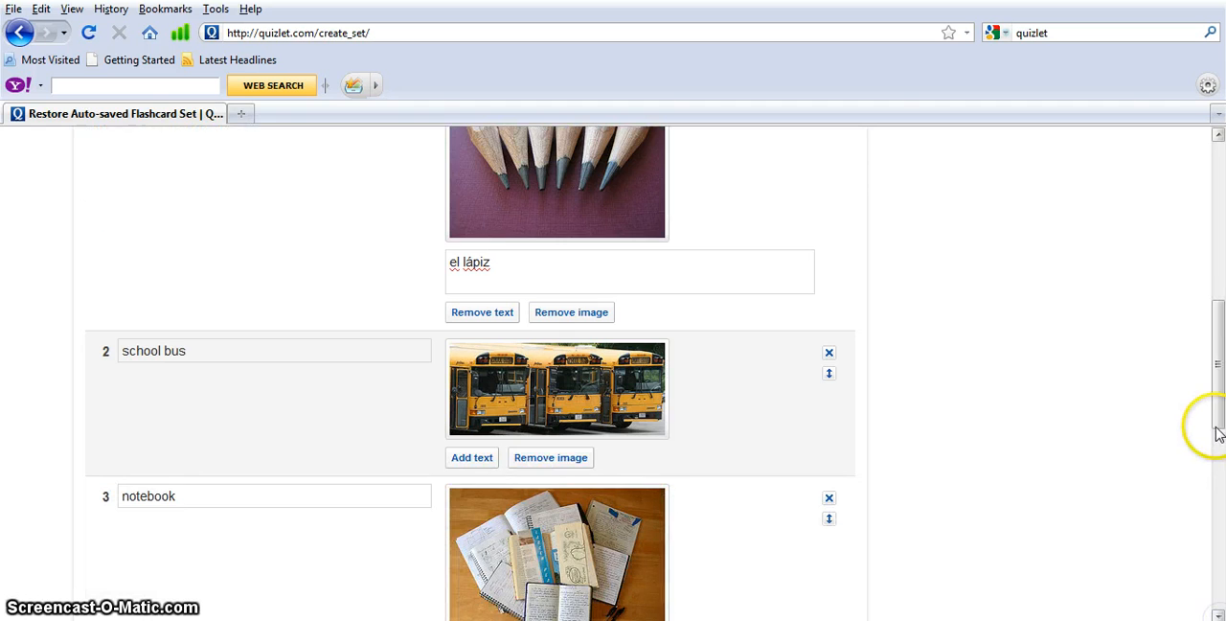
{"action": "left_click_drag", "start_coordinate": [1218, 412], "coordinate": [1218, 592]}
{"action": "left_click", "coordinate": [803, 532]}
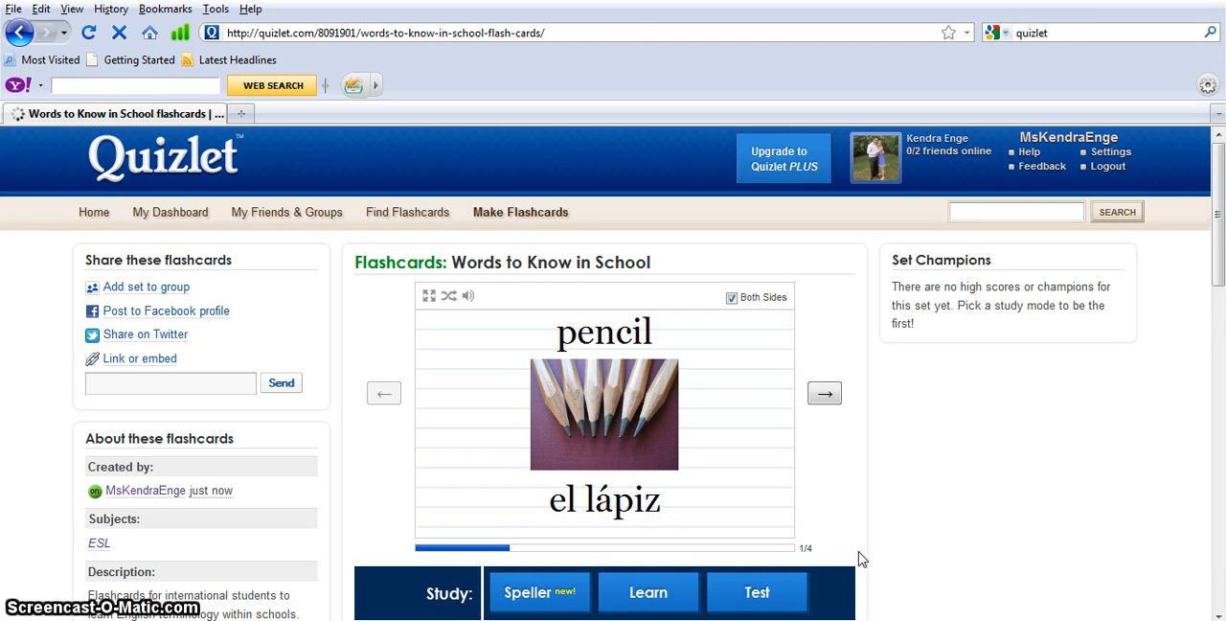
Preview the new set one side at a time through to the school bus card, and return to the Quizlet home page
{"action": "left_click", "coordinate": [753, 298]}
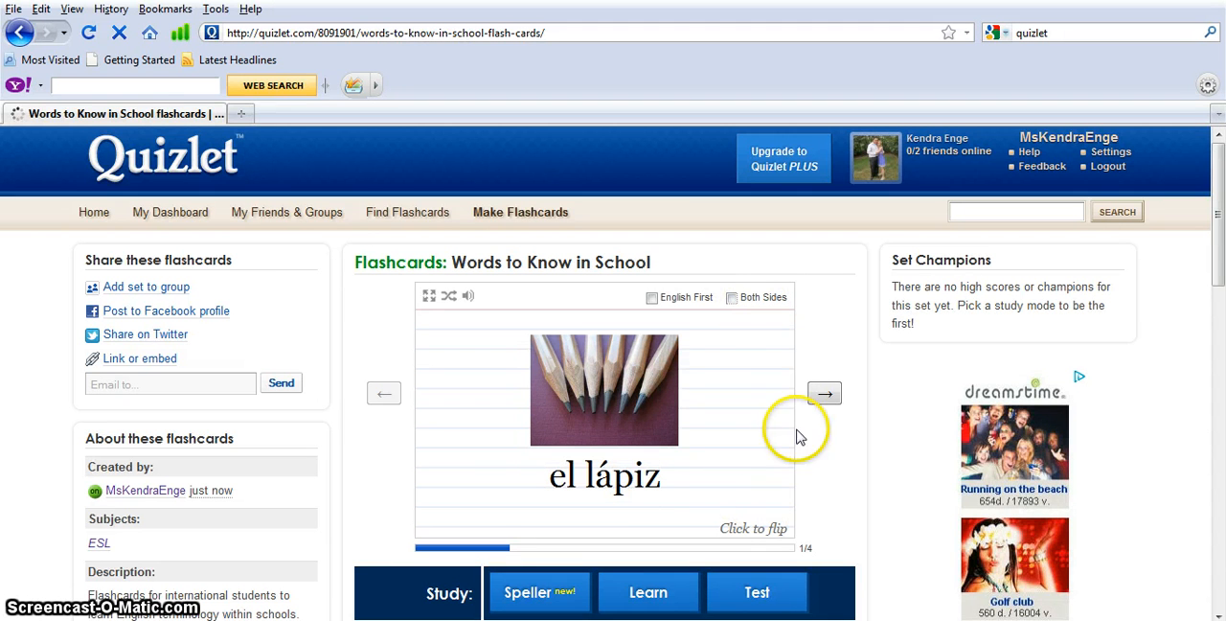
{"action": "left_click", "coordinate": [826, 394]}
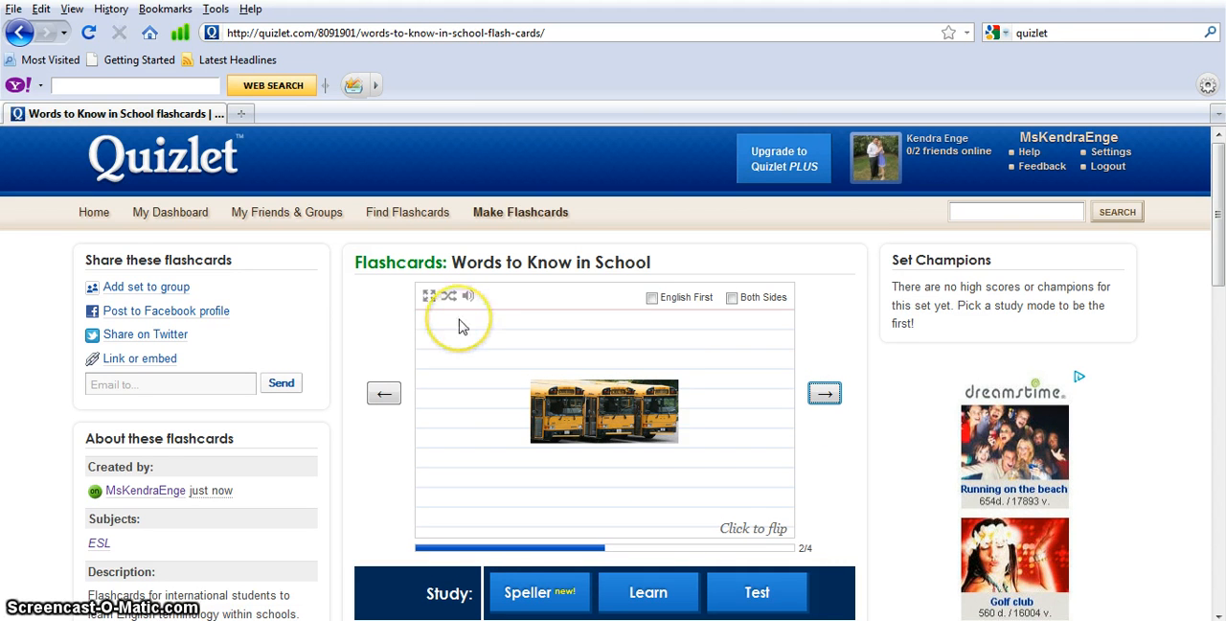
{"action": "left_click", "coordinate": [103, 212]}
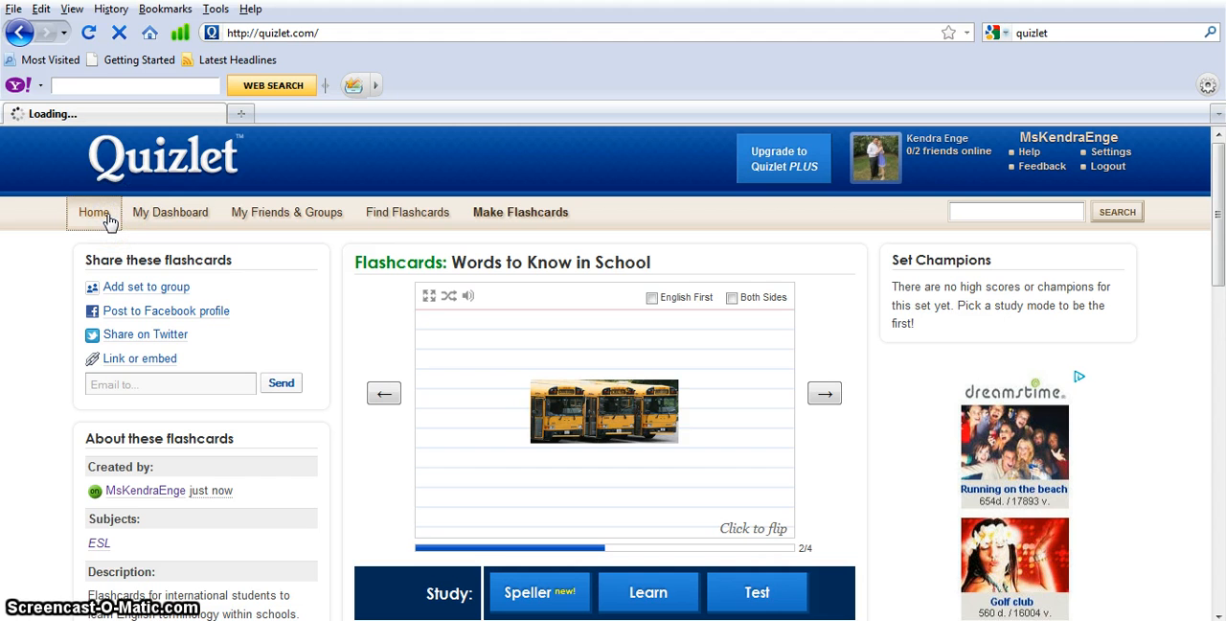